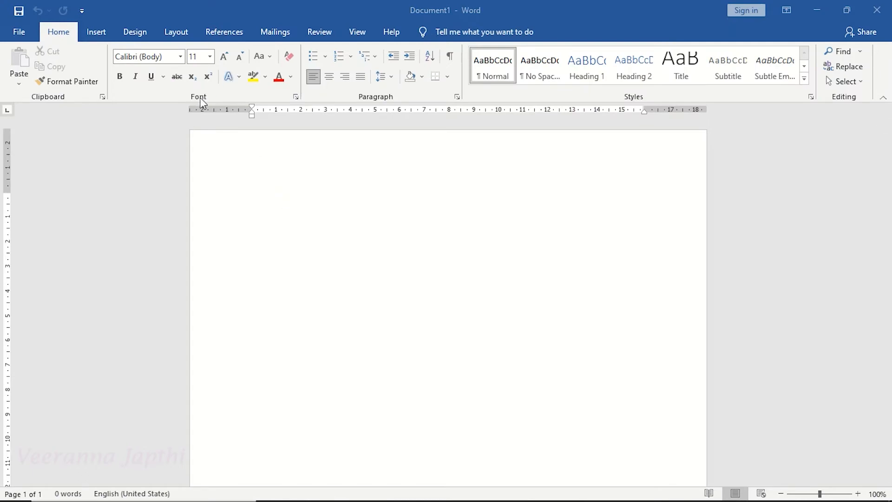
Generate a random sample paragraph in the blank document with =rand(1).
left_click(301, 214)
type("=")
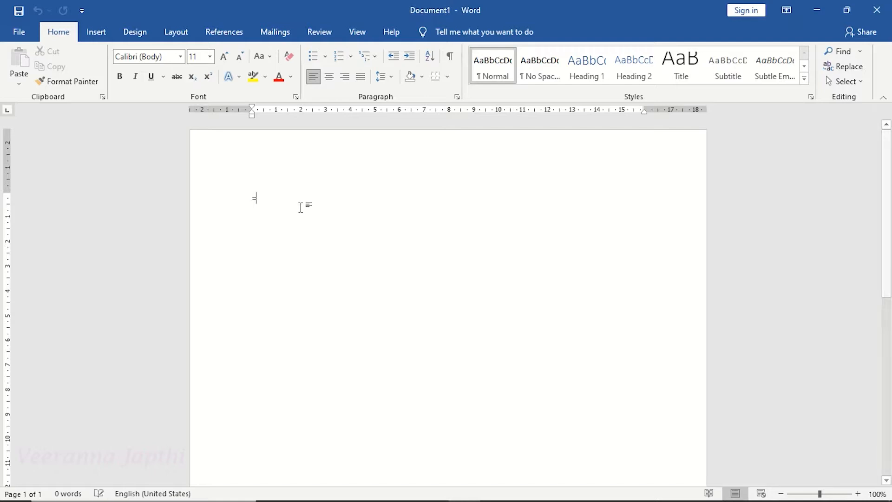
type("rand(1)")
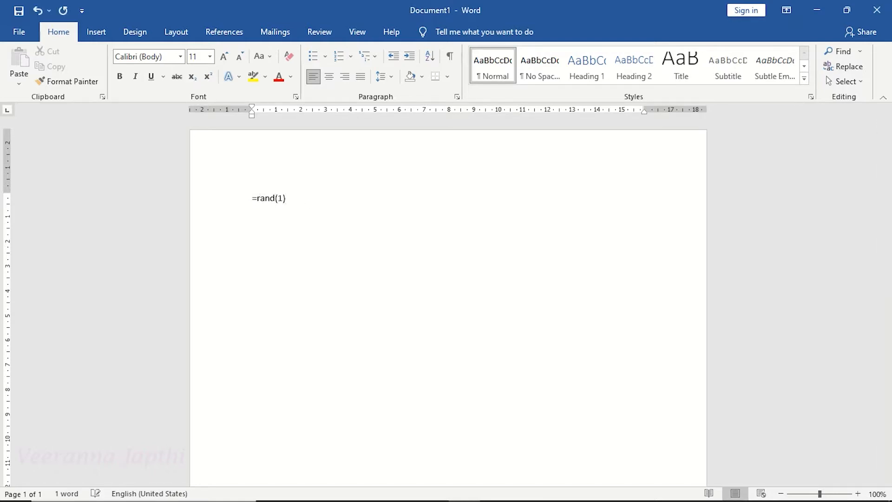
key("Return")
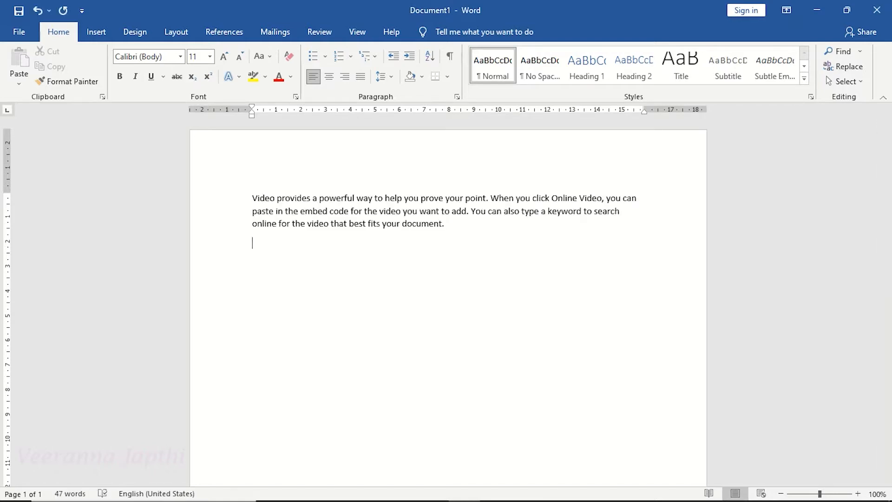
Change the paragraph's font to Bradley Hand ITC.
left_click_drag(254, 197, 475, 226)
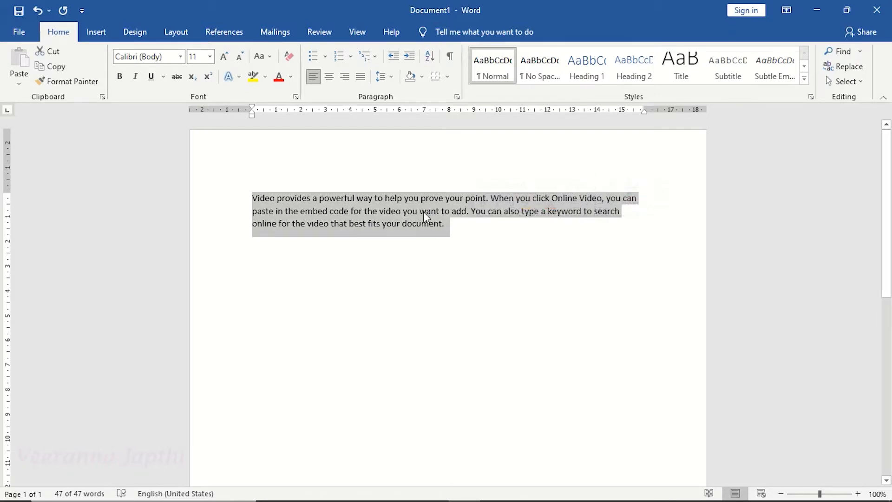
left_click(182, 57)
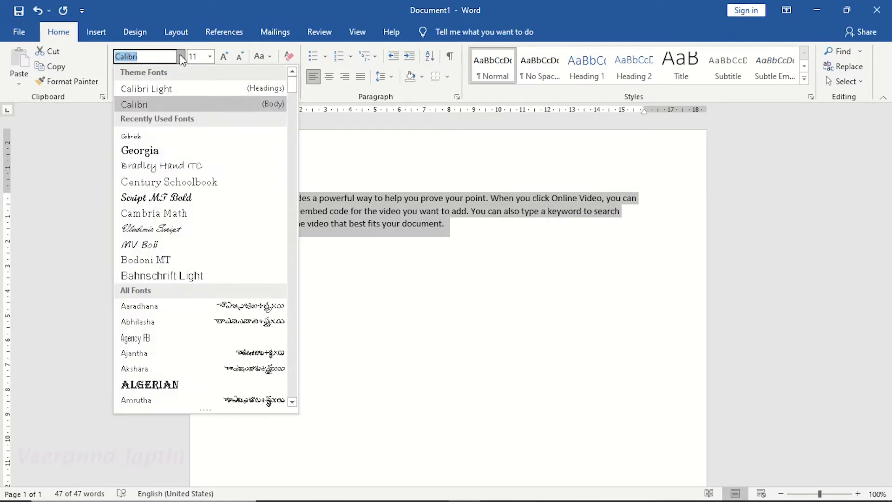
left_click(200, 165)
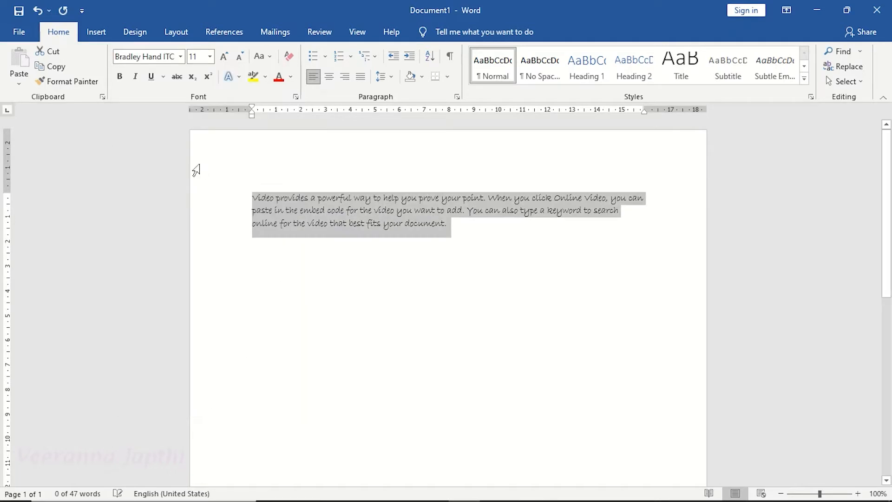
left_click(355, 210)
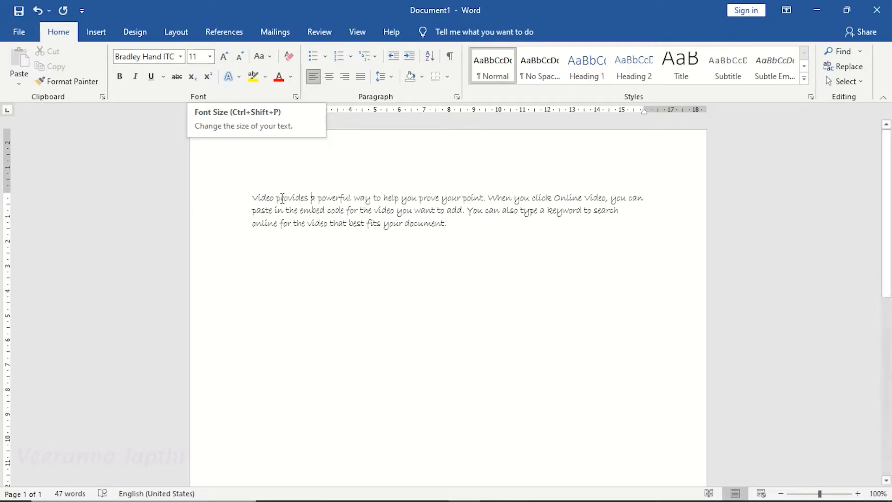
Set the paragraph's font size to 16.
left_click_drag(252, 196, 471, 227)
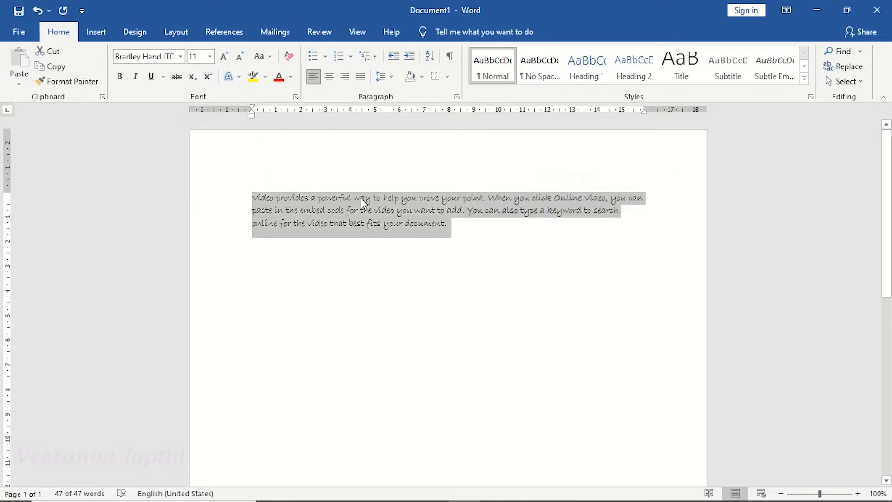
left_click(211, 56)
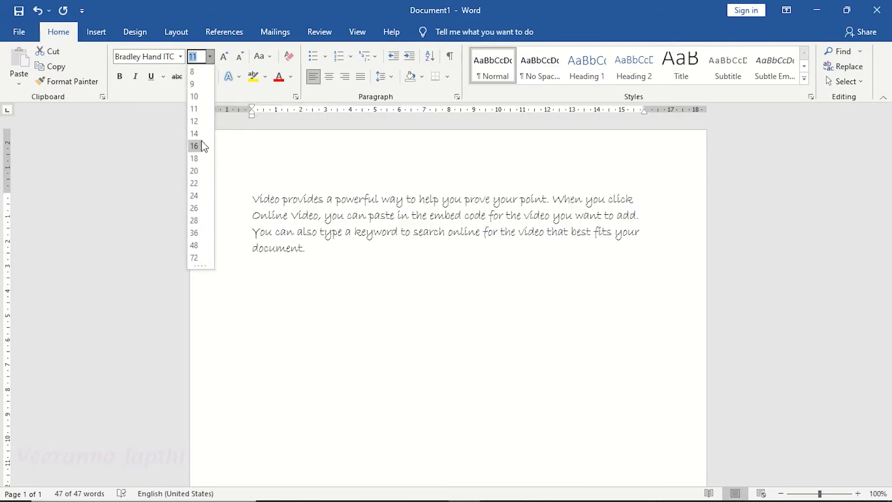
left_click(195, 147)
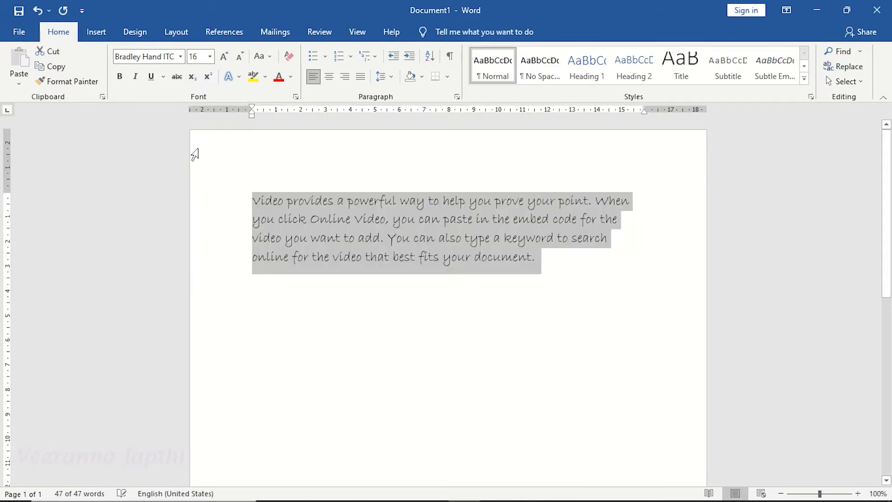
left_click(338, 220)
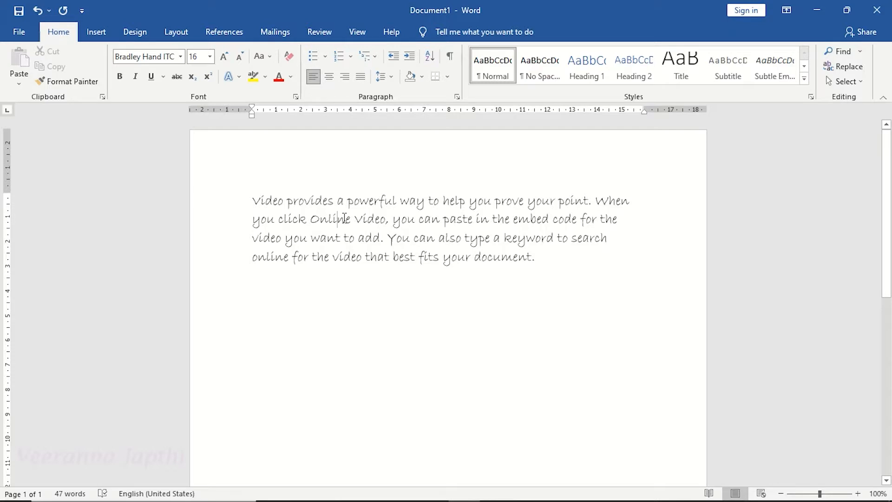
Undo the last change, then grow the paragraph's font size step by step to 22.
key("ctrl+z")
left_click_drag(251, 200, 579, 258)
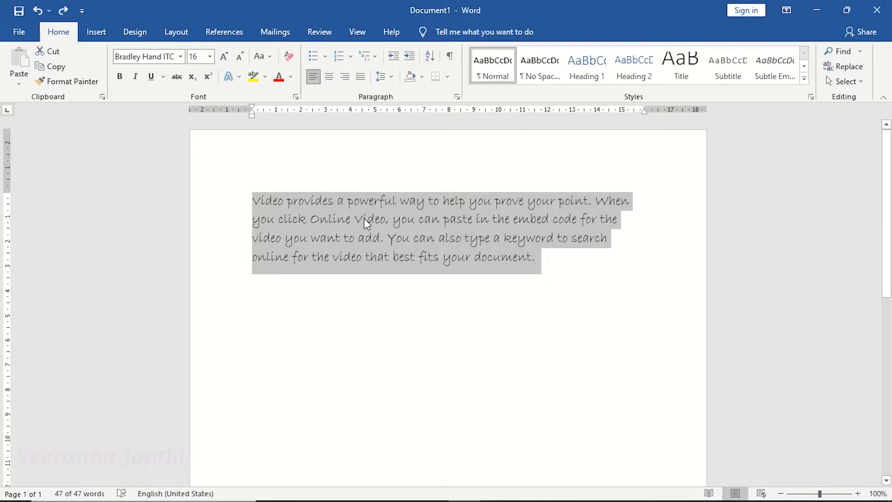
left_click(224, 56)
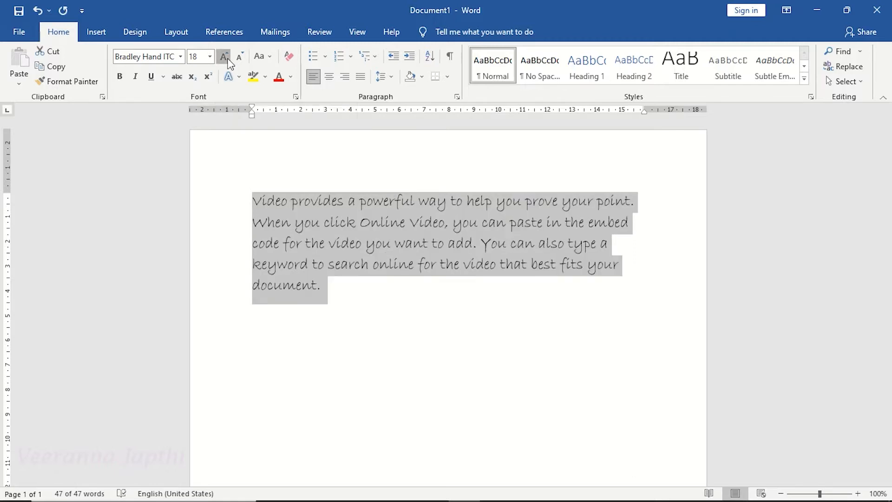
left_click(224, 57)
left_click(224, 57)
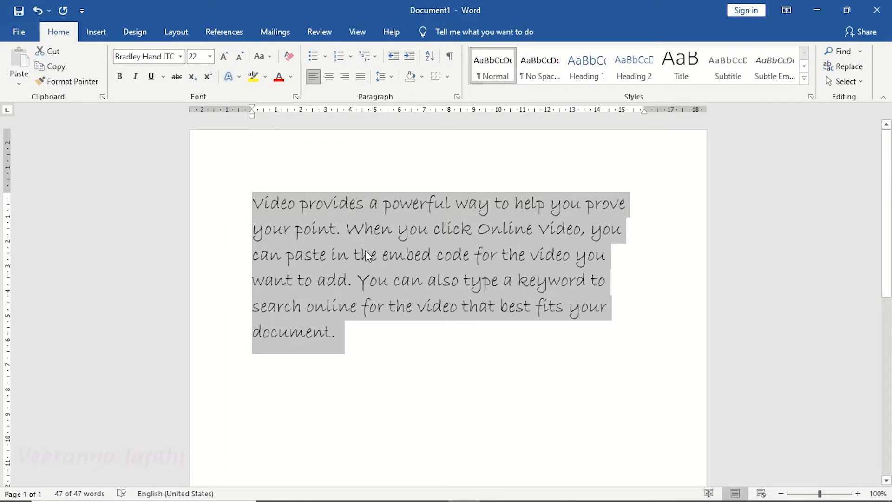
Shrink the paragraph's font size step by step back to 16.
left_click(243, 55)
left_click(243, 55)
left_click(243, 55)
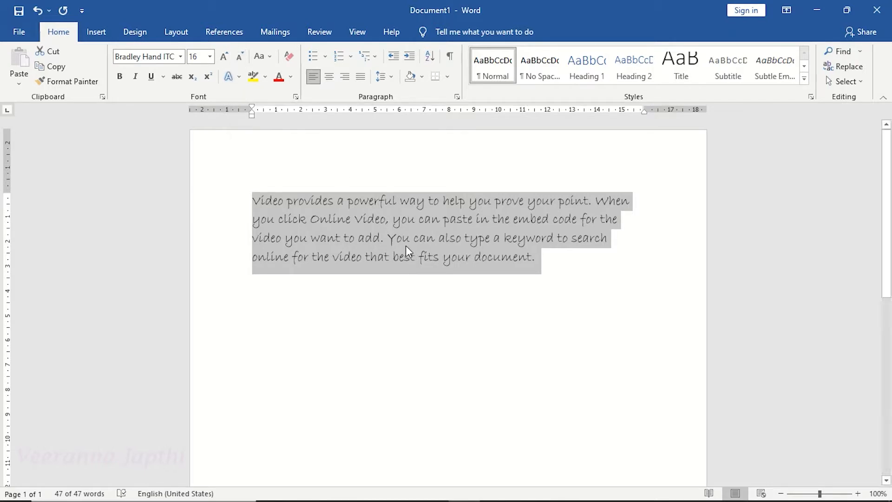
Split the paragraph into four lines by breaking after "When", "the" and "search".
left_click(269, 57)
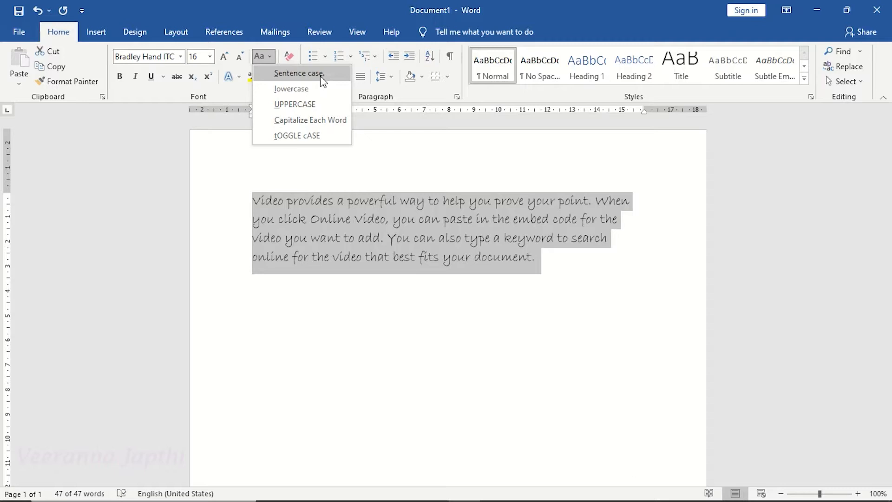
key("Escape")
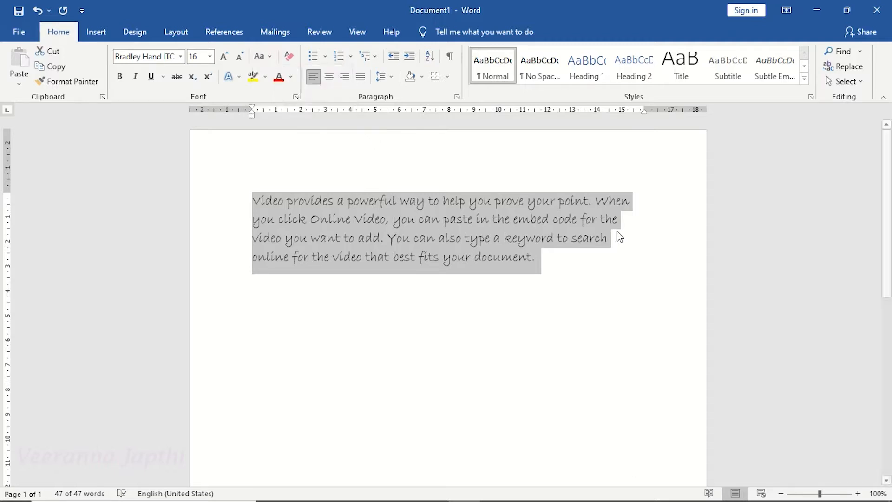
left_click(637, 196)
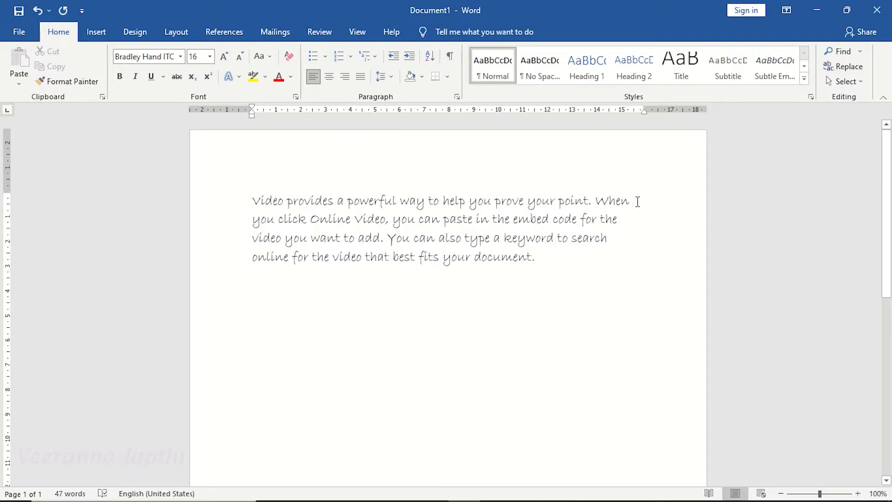
key("Return")
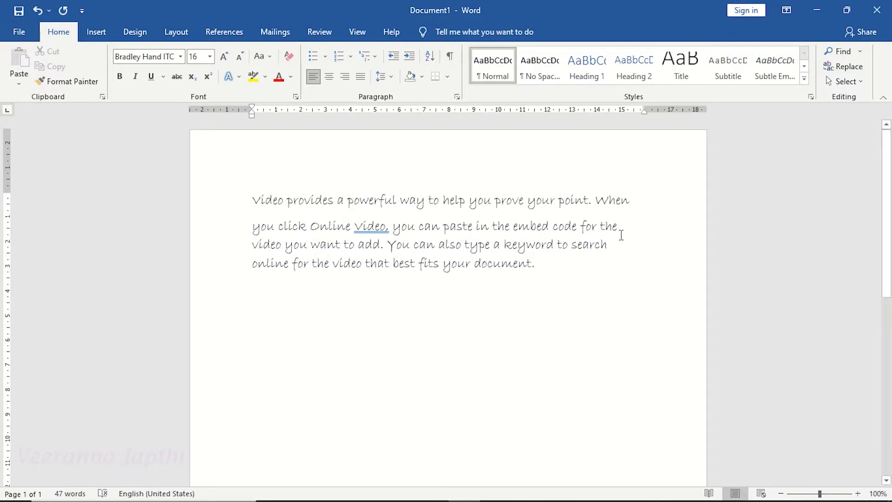
left_click(622, 233)
key("Return")
left_click(611, 251)
key("Return")
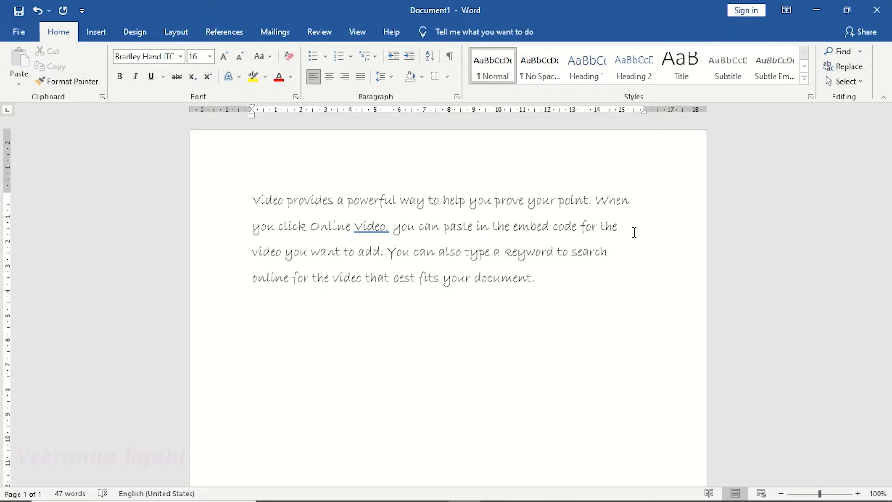
Apply Sentence case to all the text.
left_click_drag(252, 201, 564, 282)
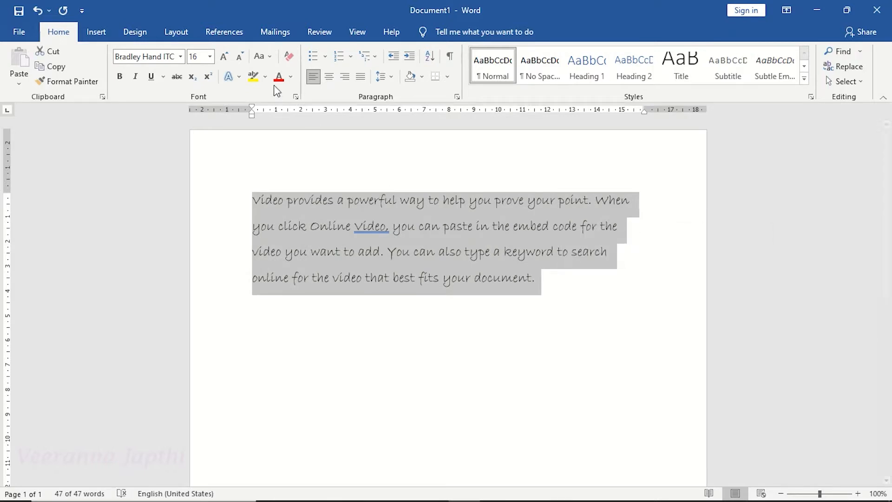
left_click(270, 57)
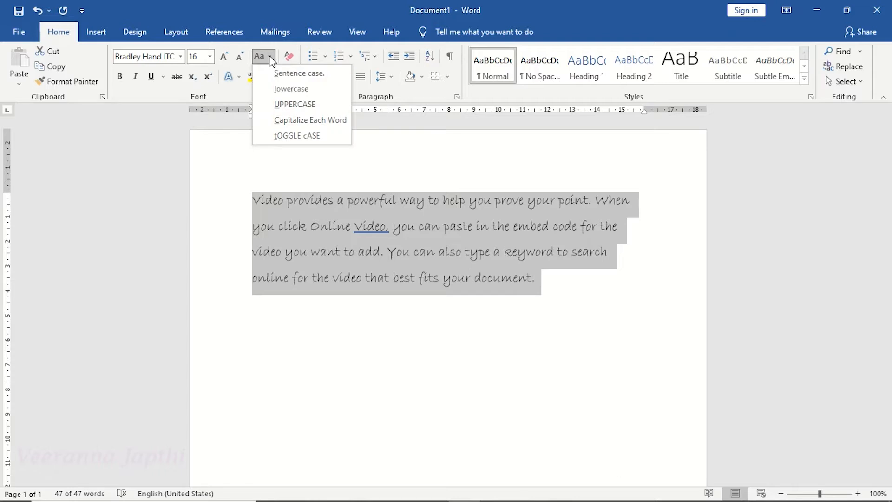
left_click(325, 78)
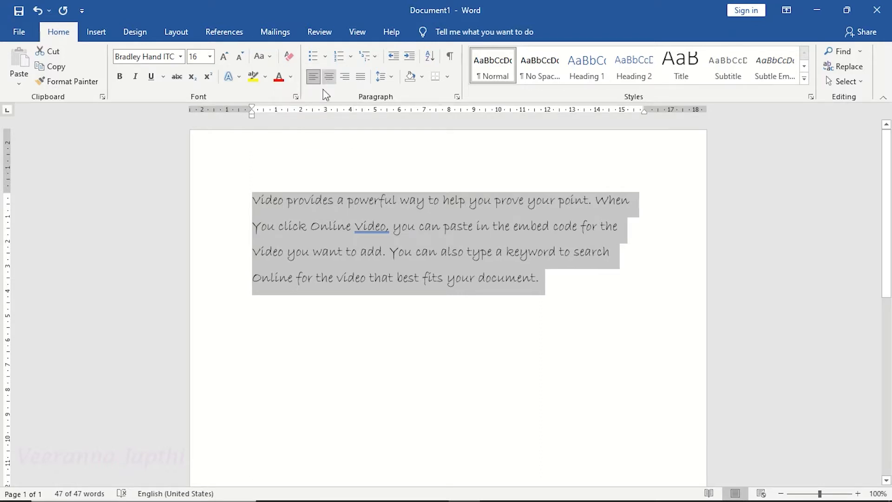
left_click(285, 227)
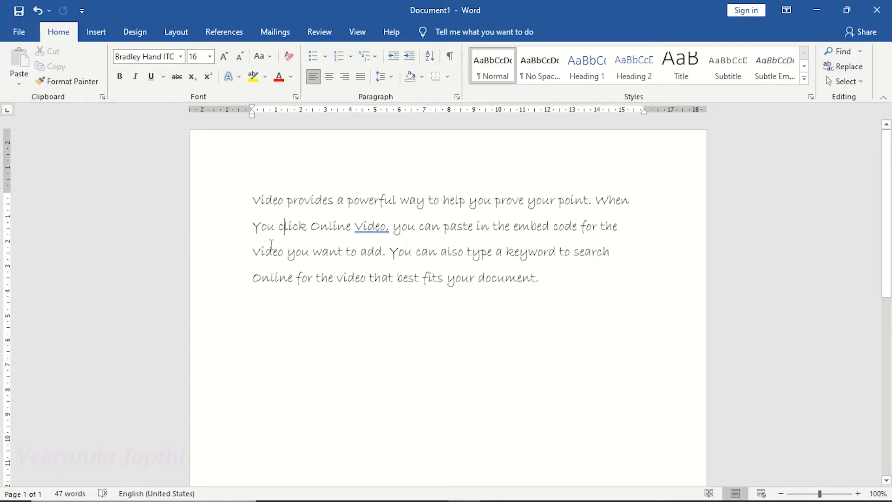
left_click(263, 56)
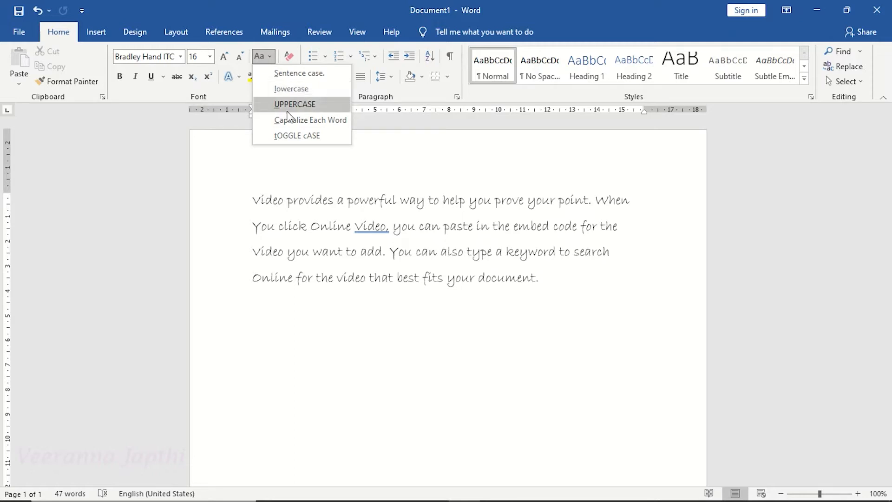
left_click(284, 251)
left_click_drag(261, 199, 341, 226)
left_click(253, 199)
Change all the text to lowercase.
left_click_drag(254, 200, 569, 281)
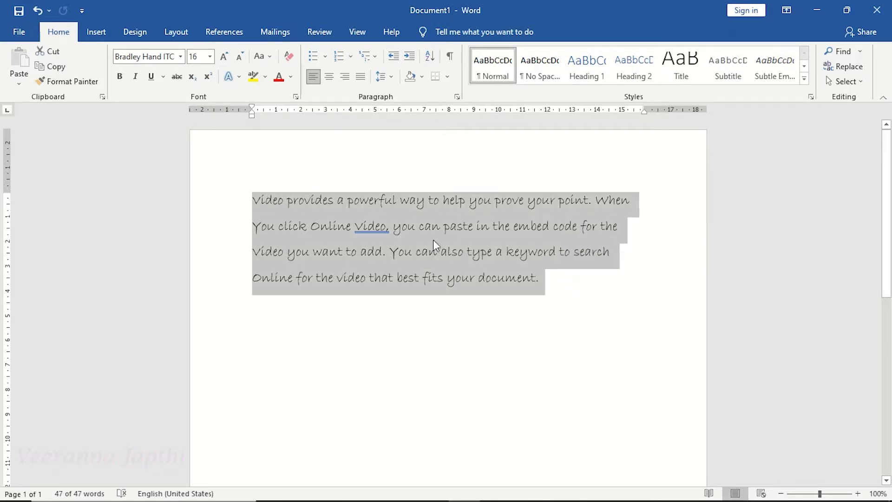
left_click(273, 57)
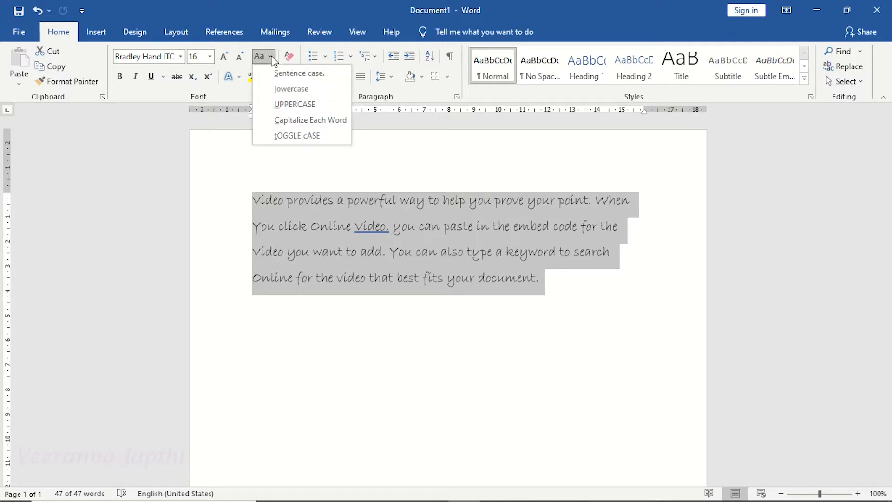
left_click(303, 89)
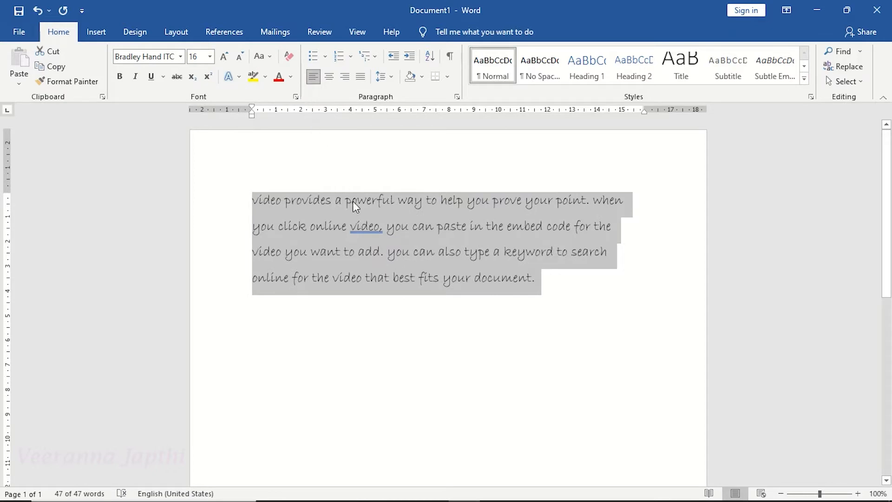
left_click(384, 221)
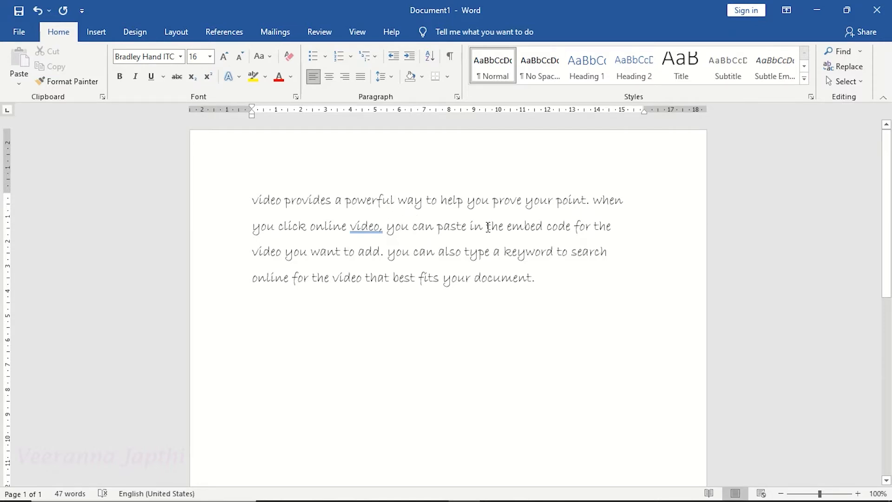
Change all the text to UPPERCASE.
left_click(270, 57)
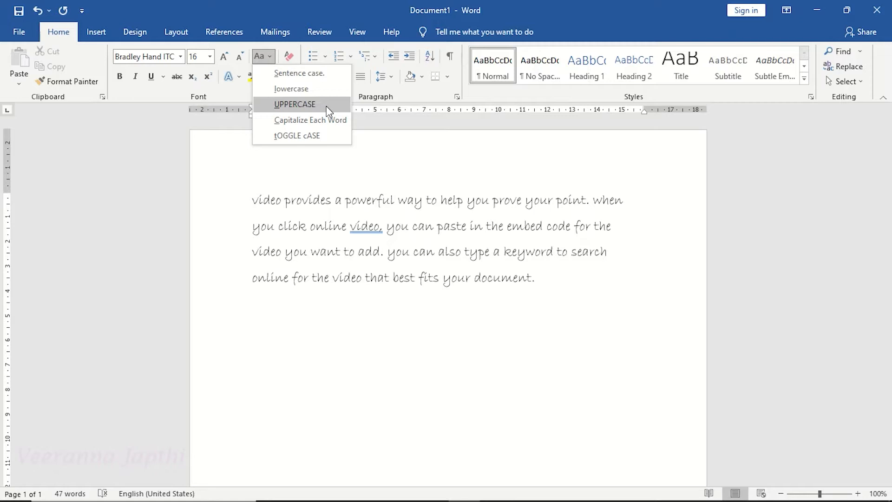
left_click(316, 225)
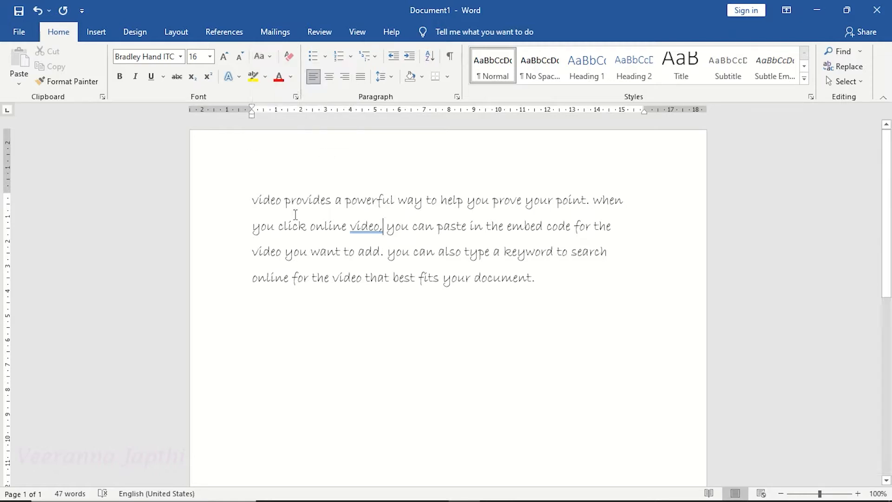
left_click_drag(249, 199, 547, 278)
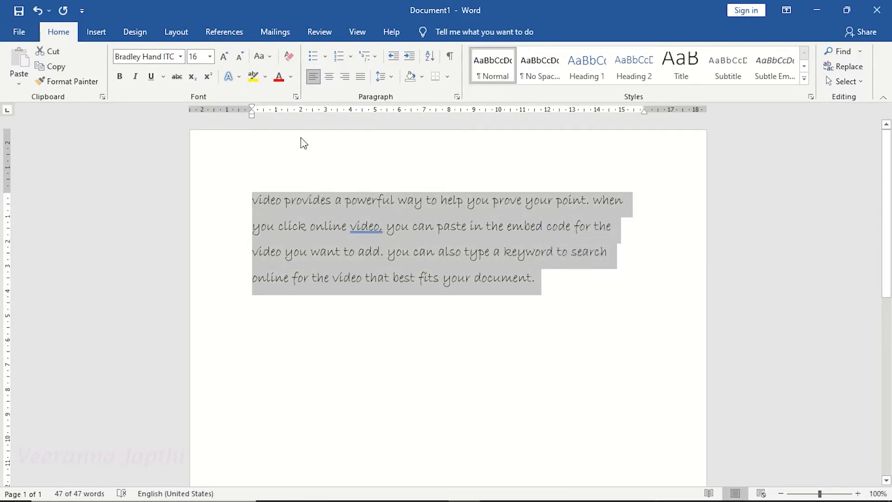
left_click(269, 57)
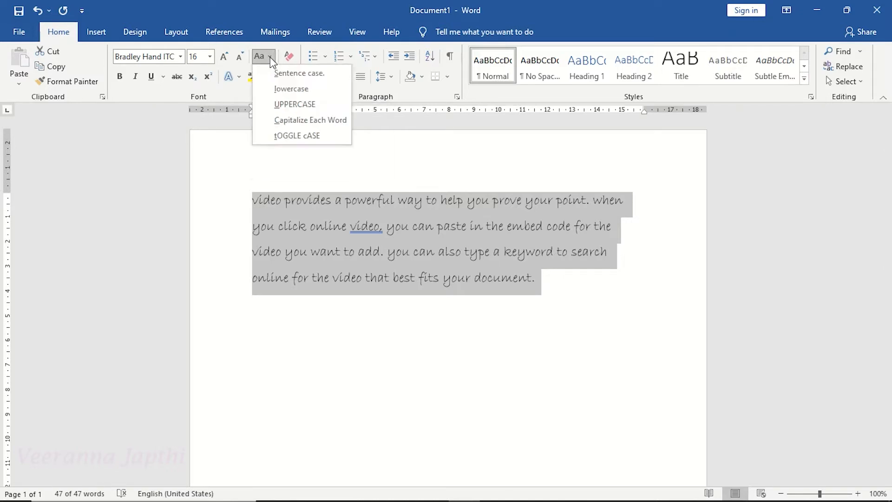
left_click(293, 105)
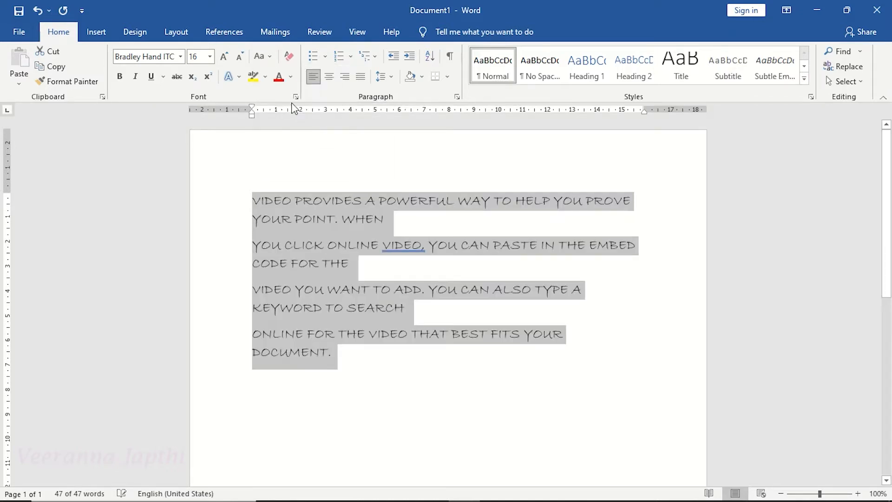
left_click(307, 232)
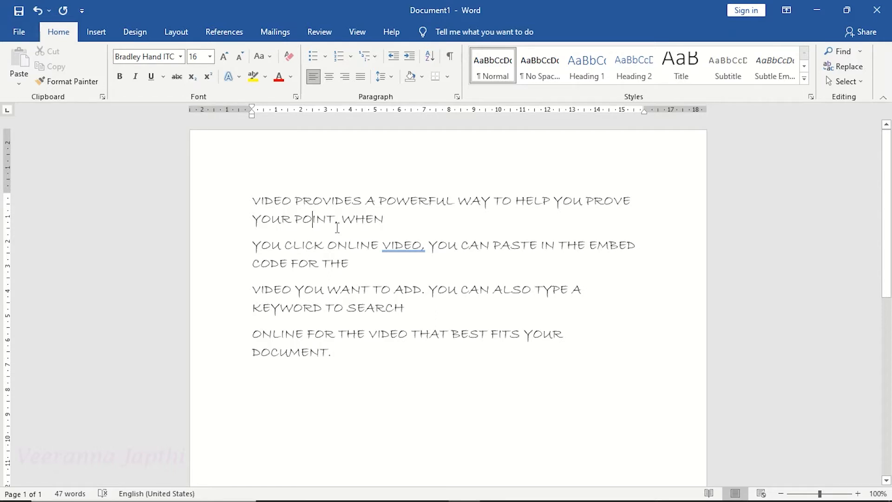
Apply Capitalize Each Word case to all the text.
left_click(271, 57)
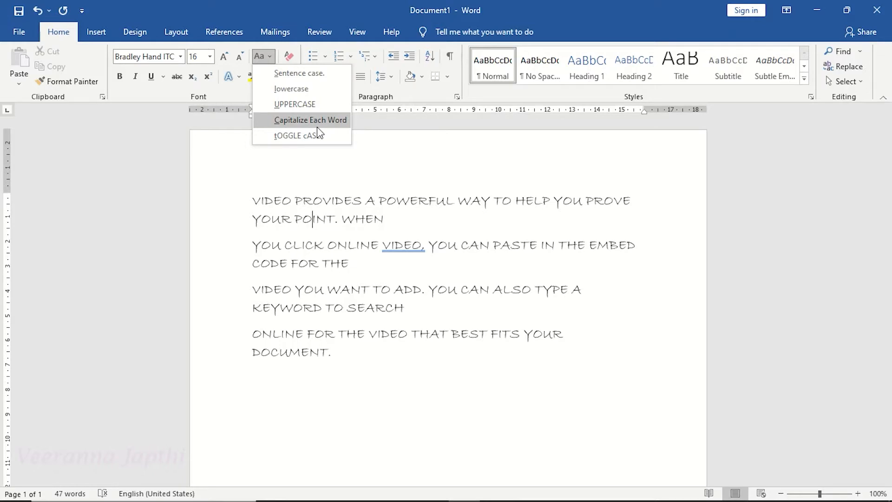
left_click(312, 208)
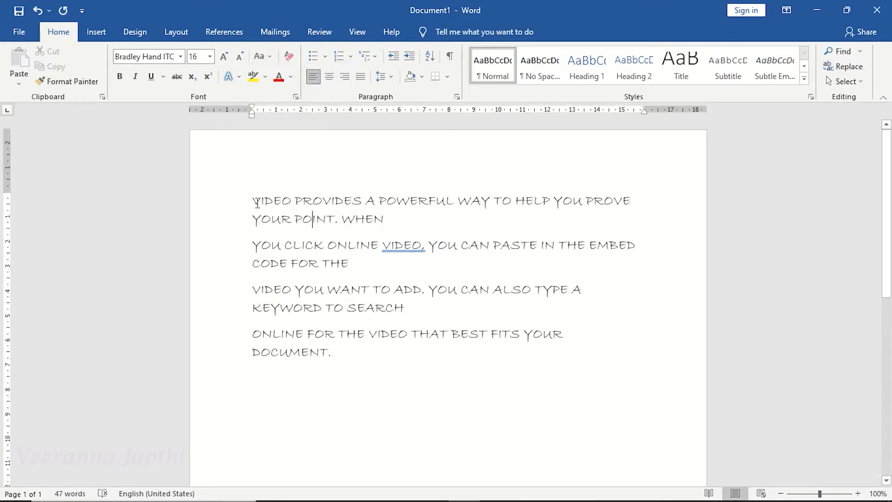
left_click_drag(253, 199, 354, 352)
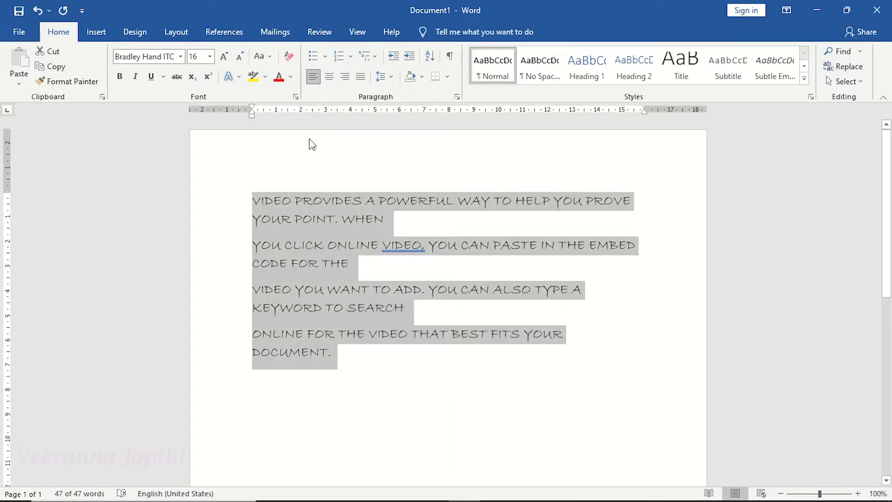
left_click(271, 56)
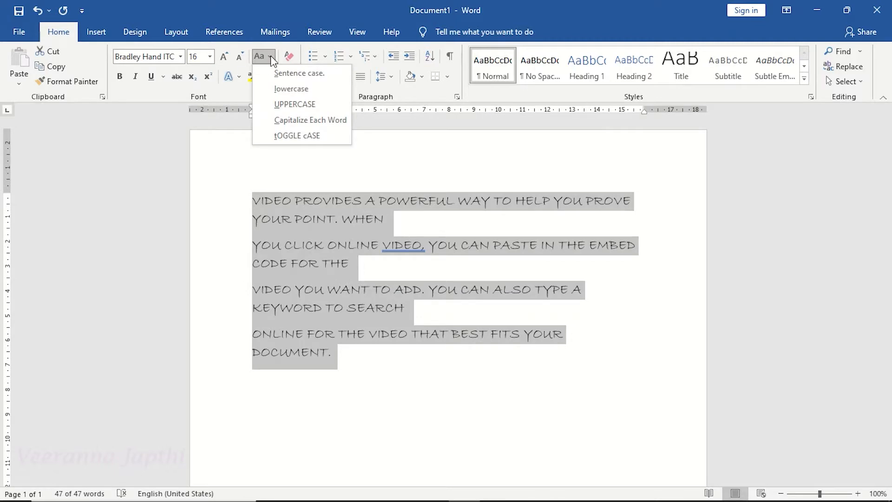
left_click(321, 120)
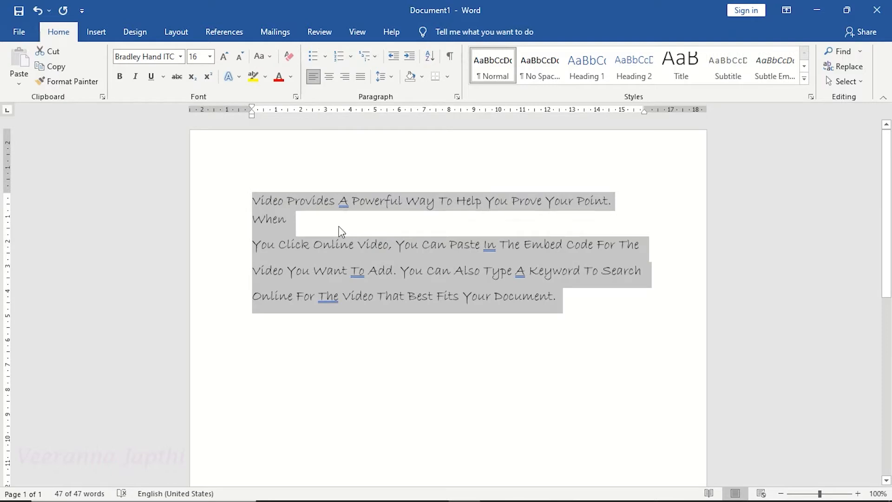
left_click(342, 246)
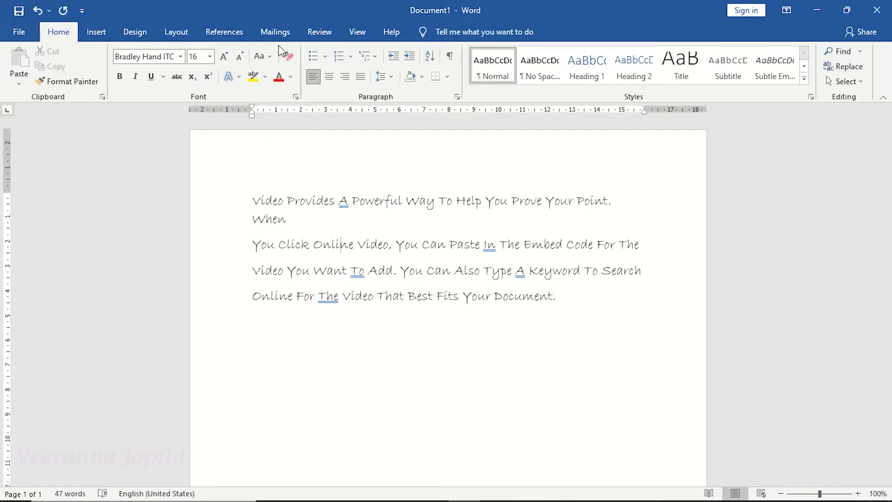
Apply tOGGLE cASE to all the text.
left_click(261, 56)
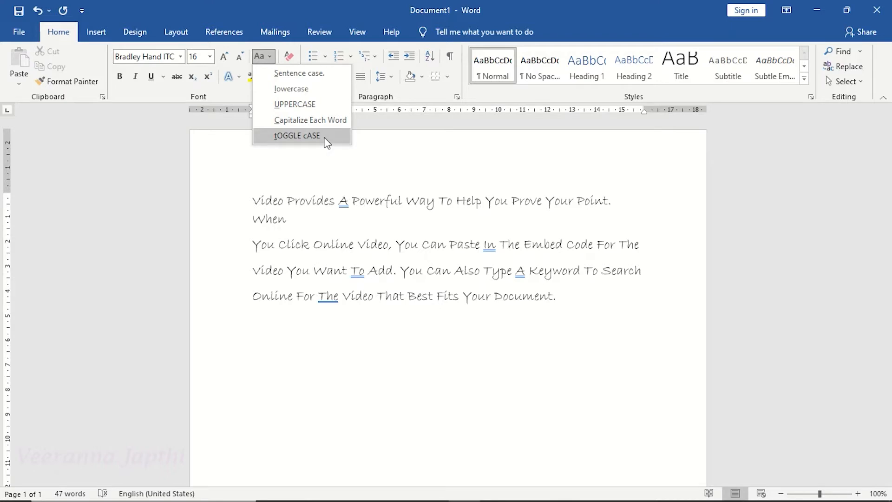
left_click(318, 203)
left_click_drag(255, 198, 594, 295)
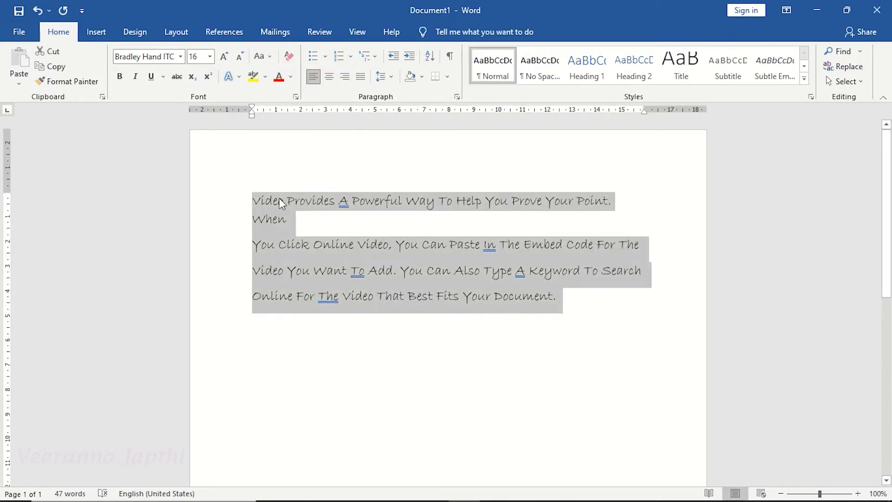
left_click(269, 57)
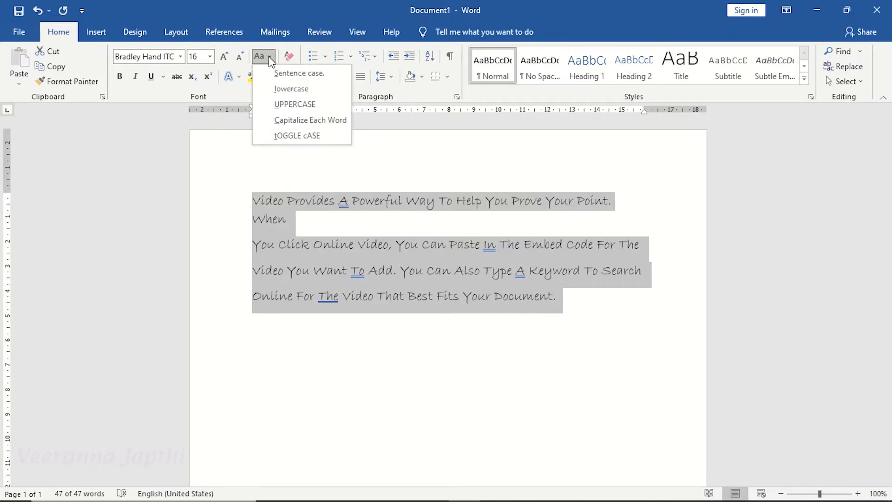
left_click(319, 136)
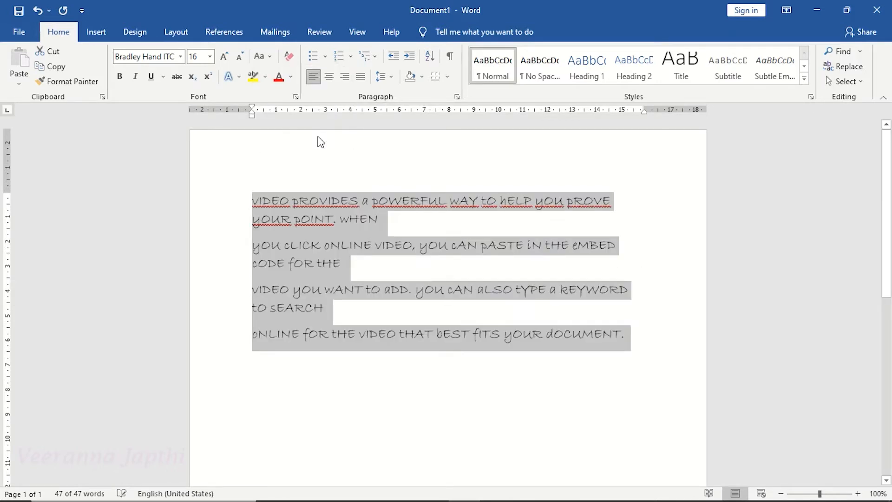
left_click(338, 242)
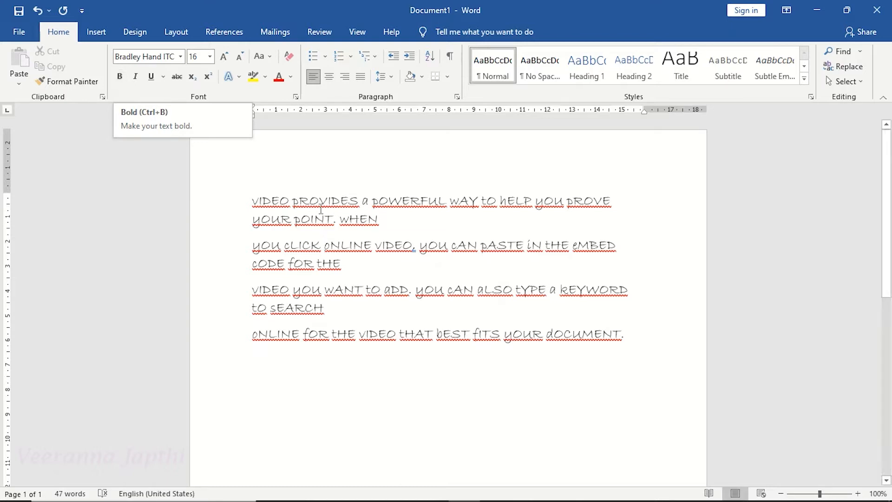
Make all the text bold.
left_click_drag(249, 200, 635, 335)
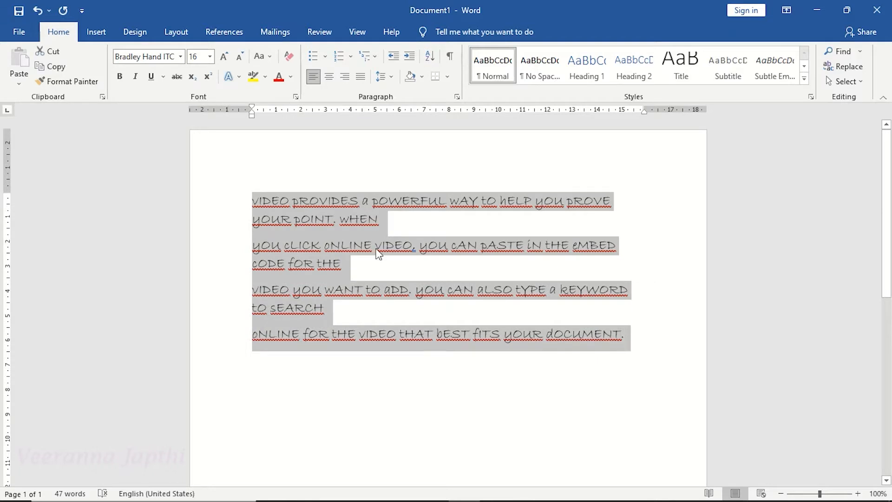
left_click(119, 79)
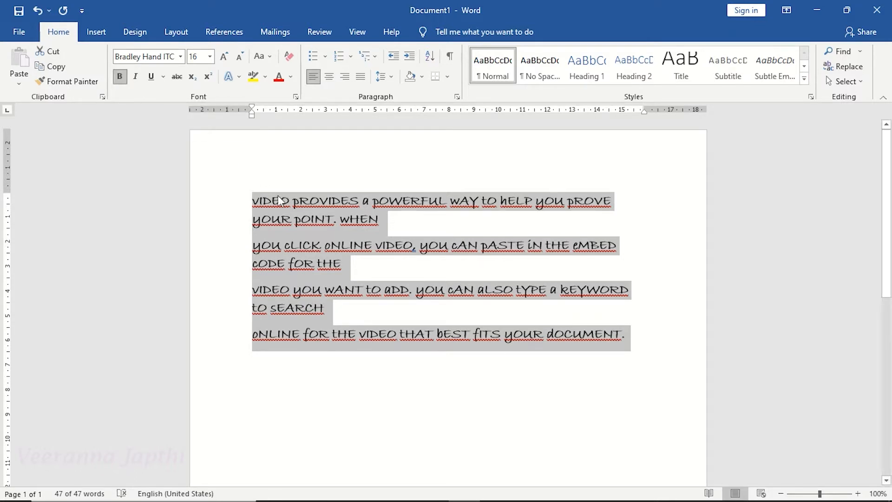
left_click(355, 245)
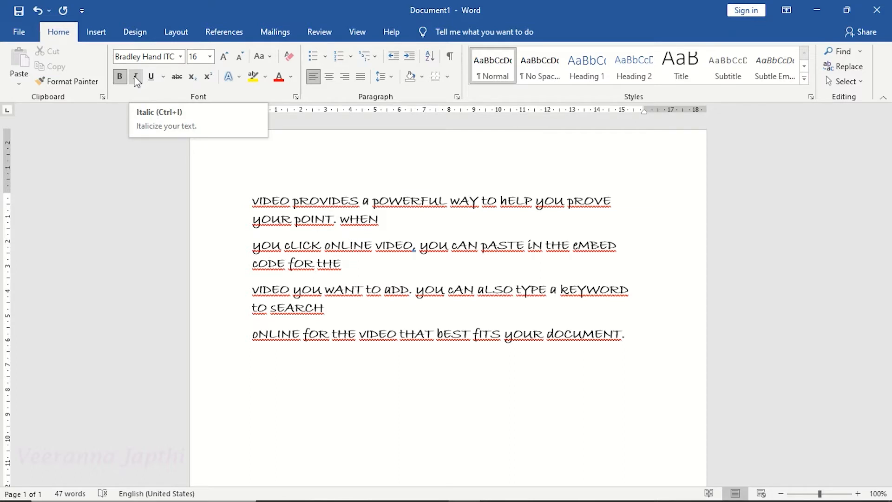
Italicize all the text.
left_click(291, 220)
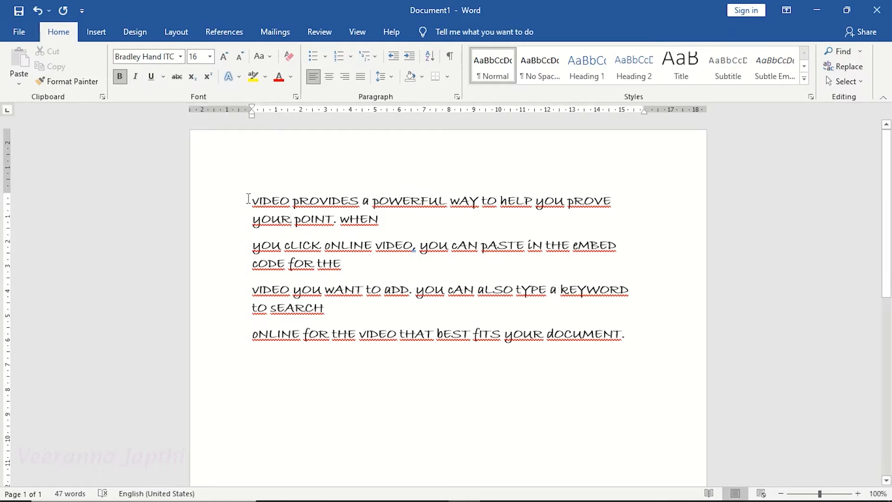
left_click_drag(249, 199, 628, 334)
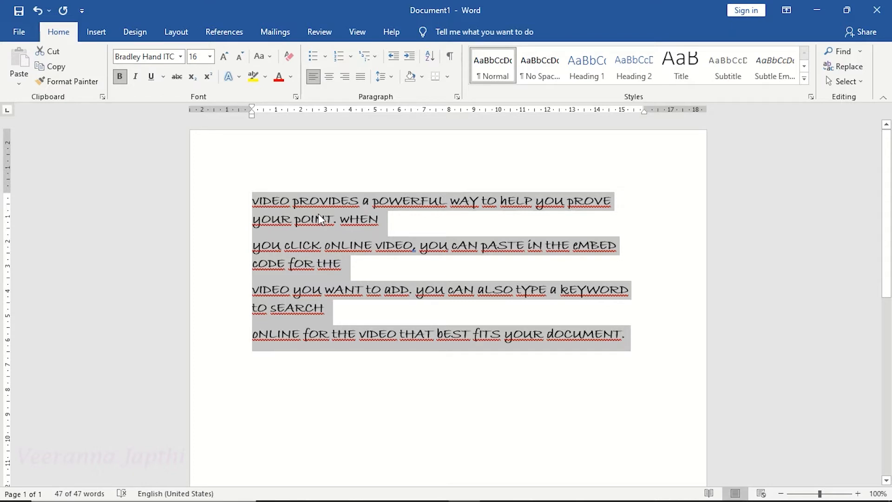
left_click(135, 77)
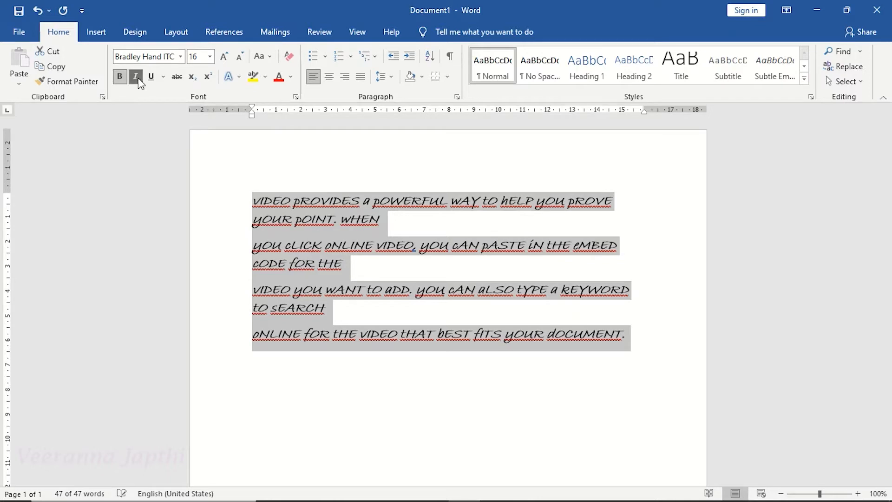
left_click(352, 235)
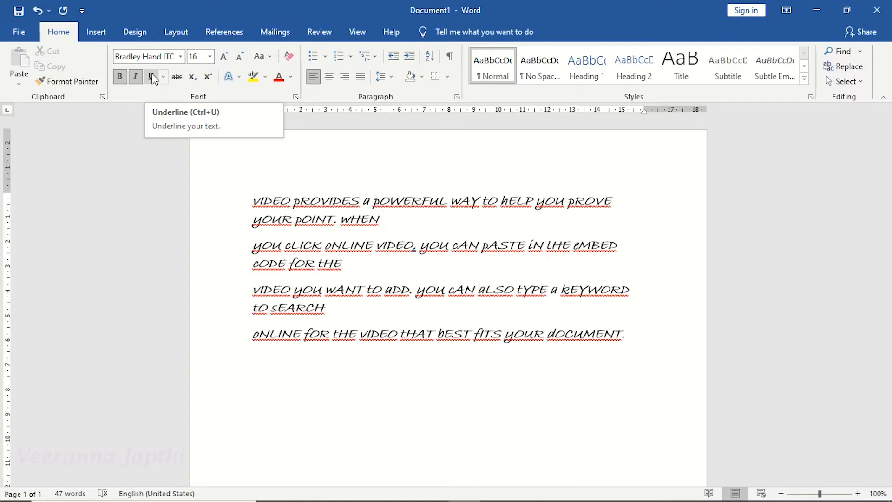
Underline the first paragraph.
left_click(283, 206)
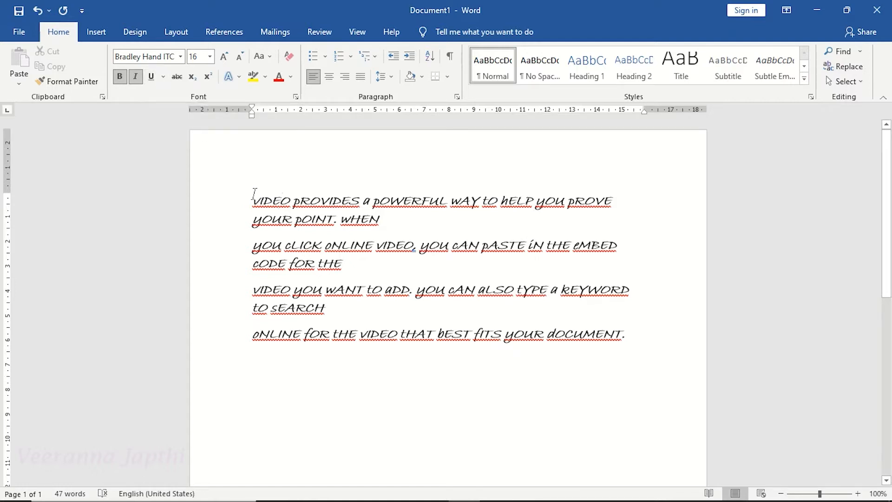
left_click_drag(254, 193, 382, 213)
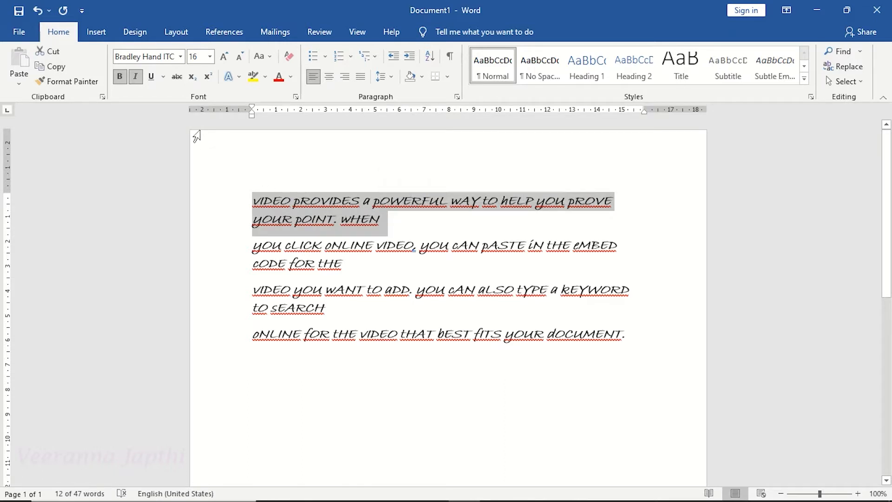
left_click(152, 77)
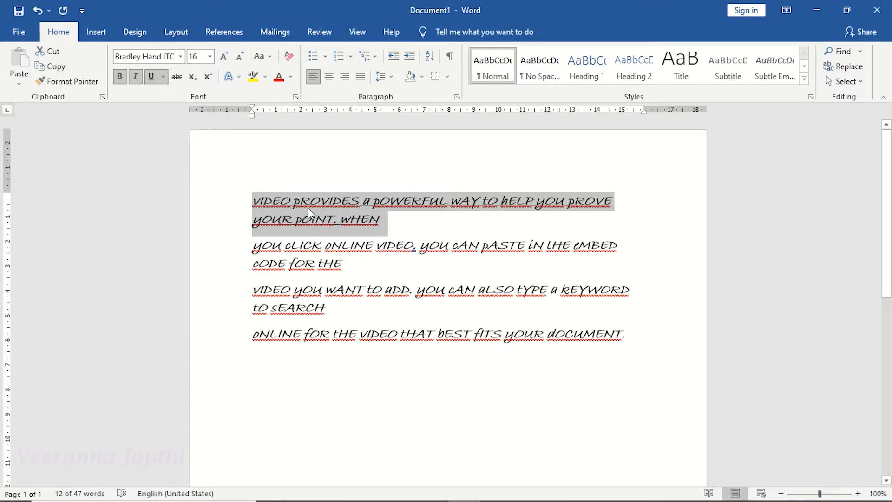
left_click(320, 205)
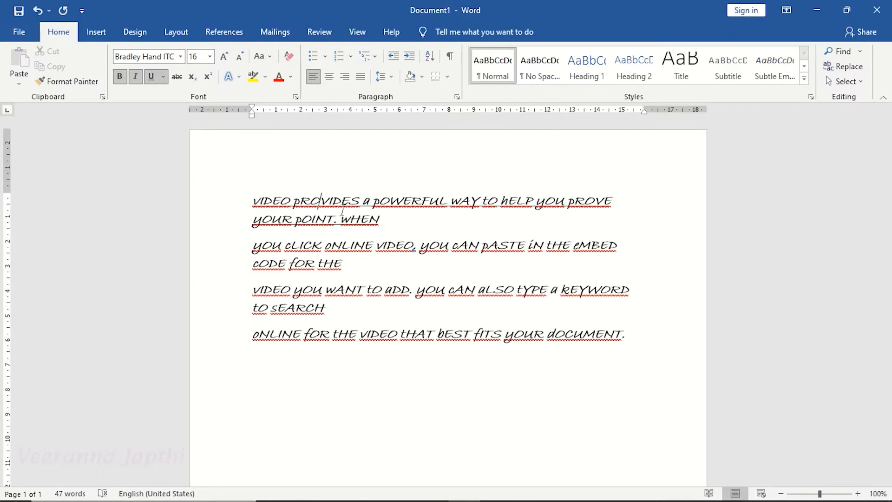
left_click(163, 77)
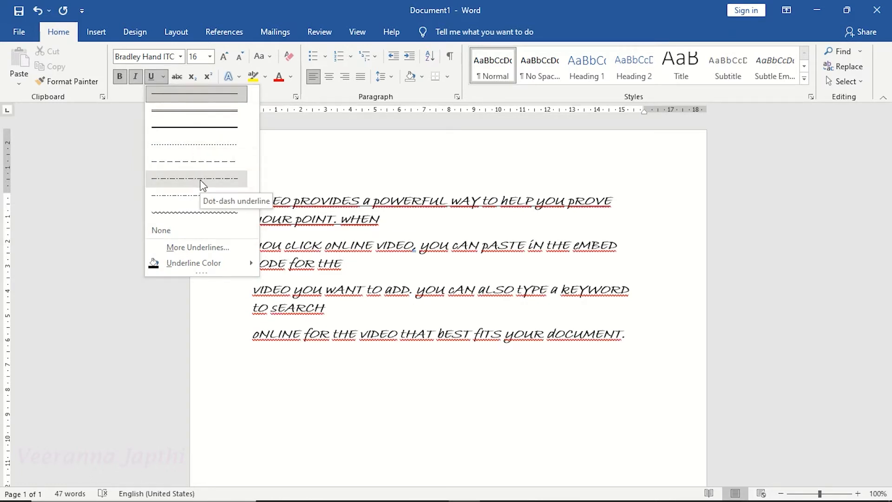
mouse_move(231, 264)
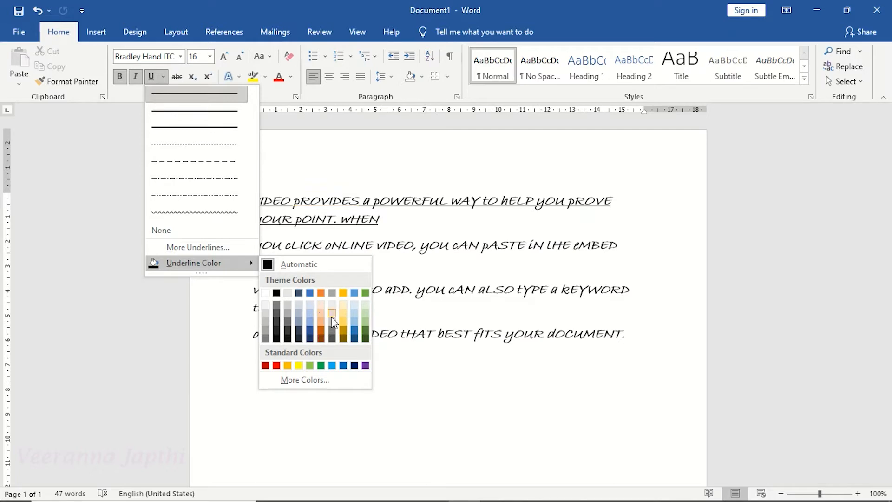
left_click(302, 210)
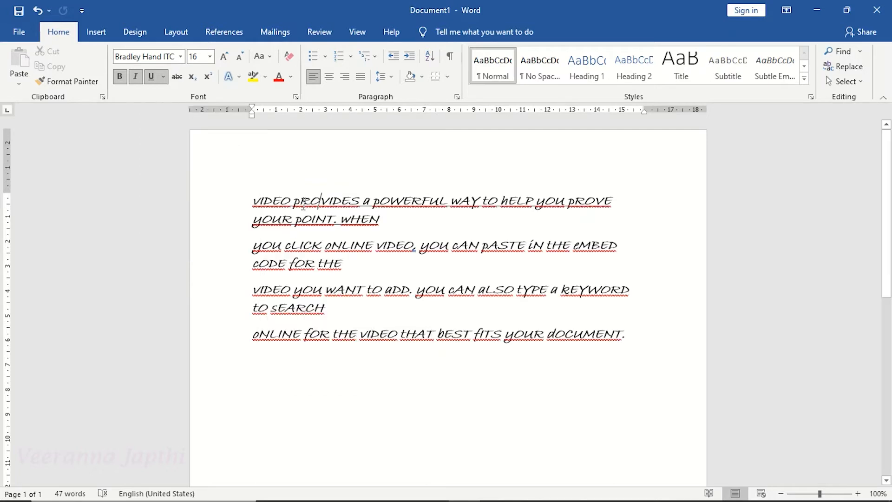
Change the first paragraph's underline to the wavy style.
triple_click(252, 200)
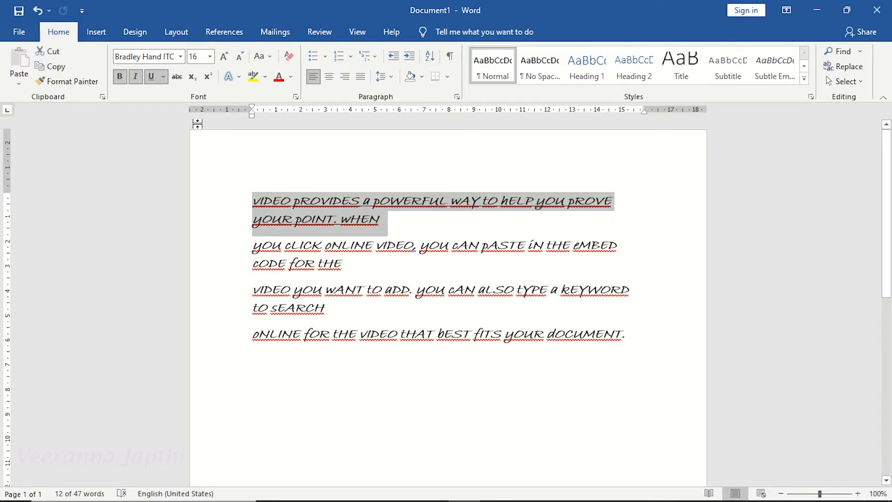
left_click(163, 78)
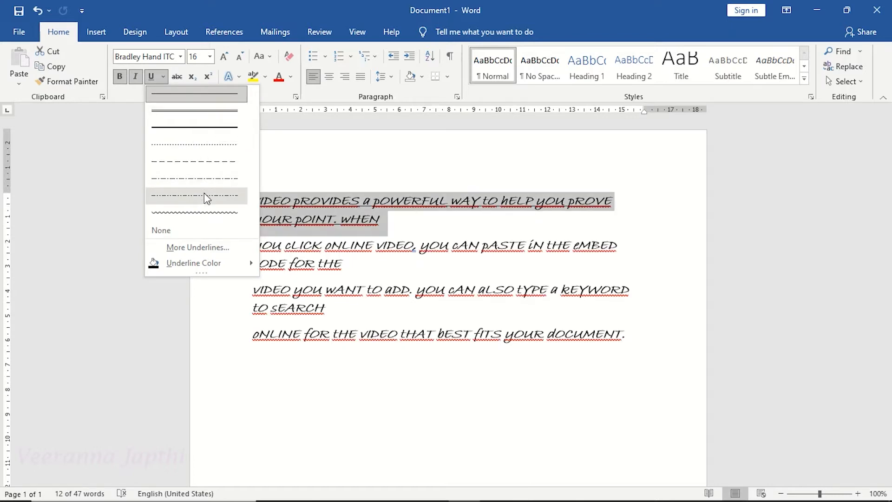
left_click(204, 211)
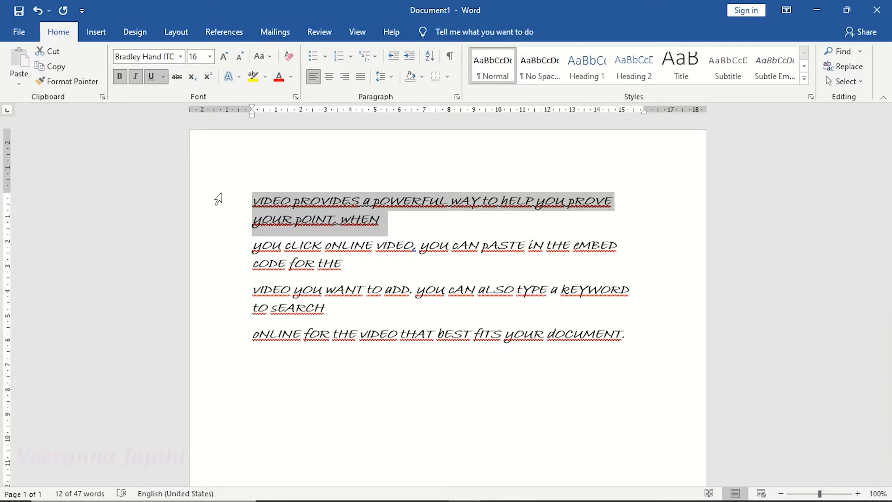
Set the first paragraph's underline color to Blue, Accent 5.
left_click(164, 76)
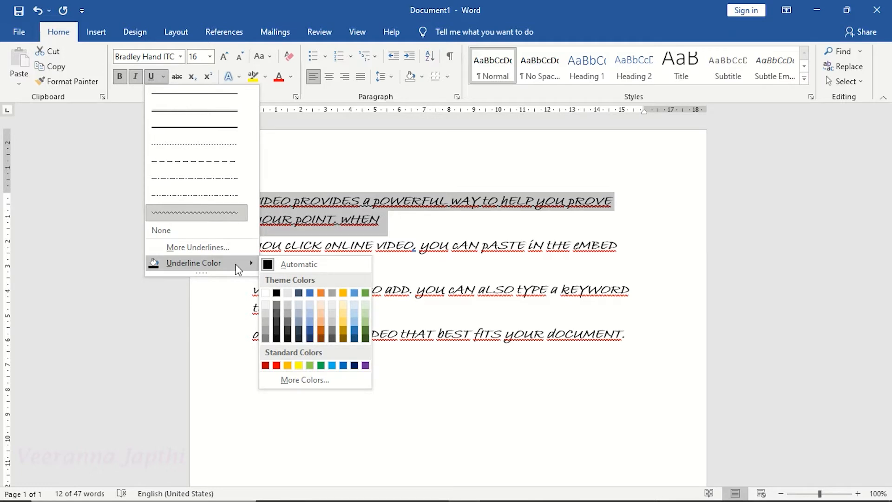
left_click(354, 293)
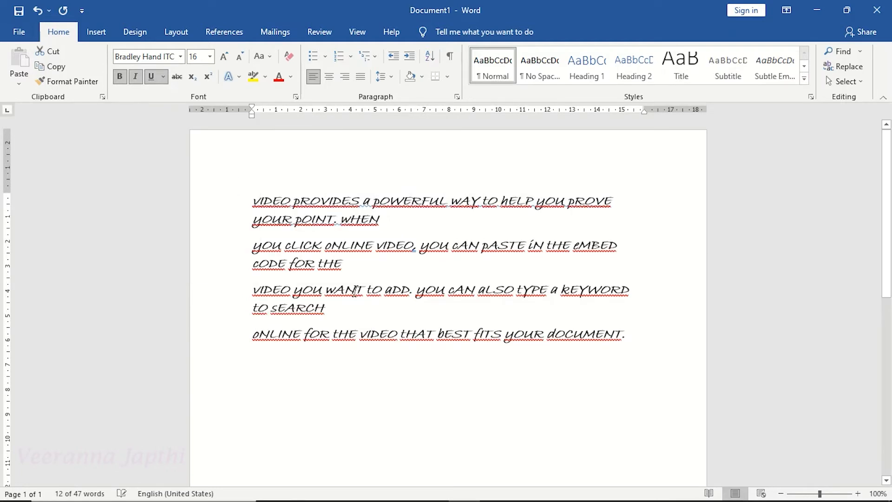
left_click(362, 219)
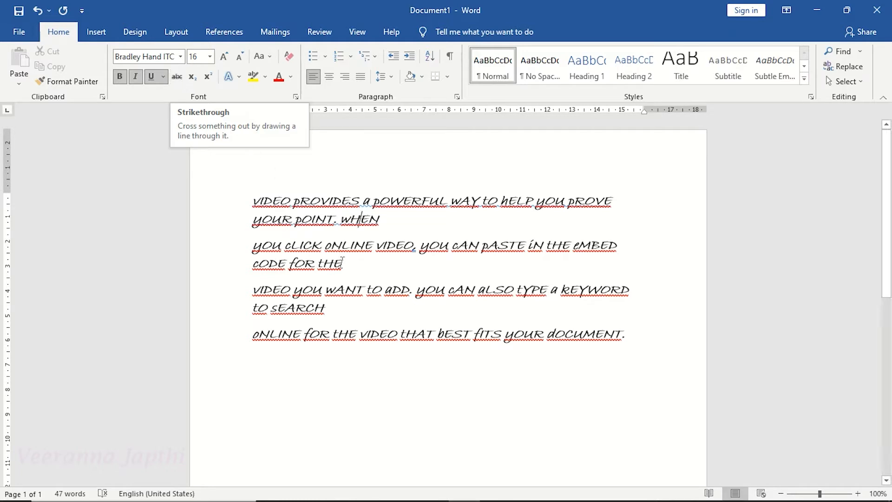
Apply strikethrough to "ONLINE FOR THE VIDEO" at the start of the last paragraph.
left_click(323, 317)
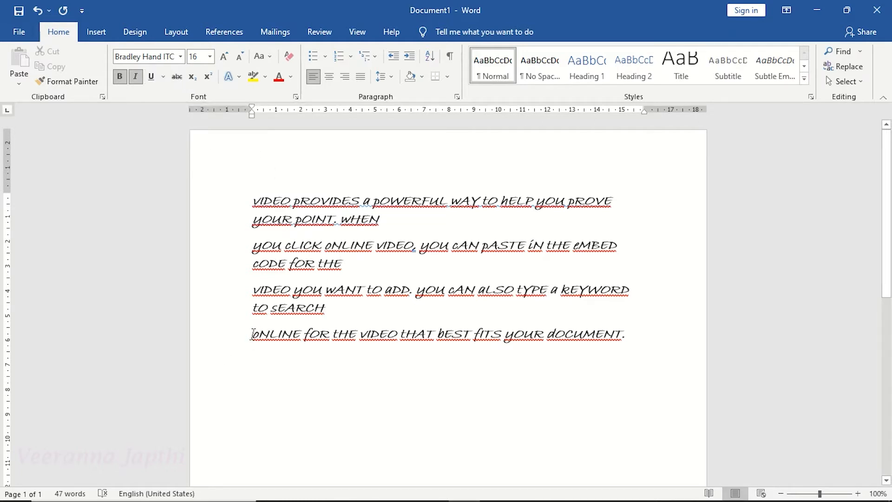
left_click_drag(252, 334, 384, 344)
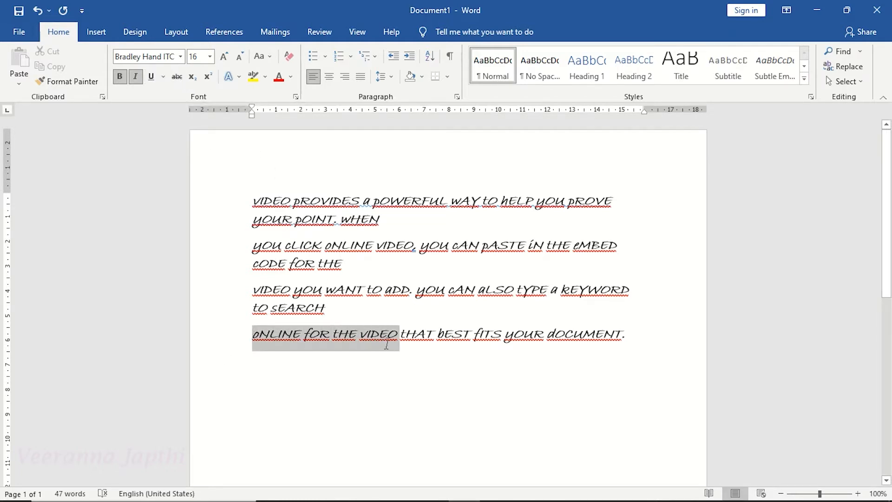
left_click(176, 77)
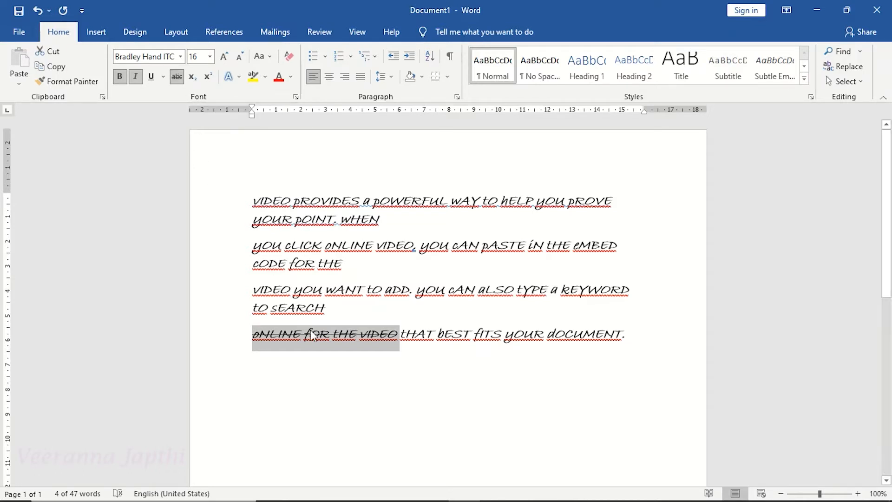
left_click(341, 337)
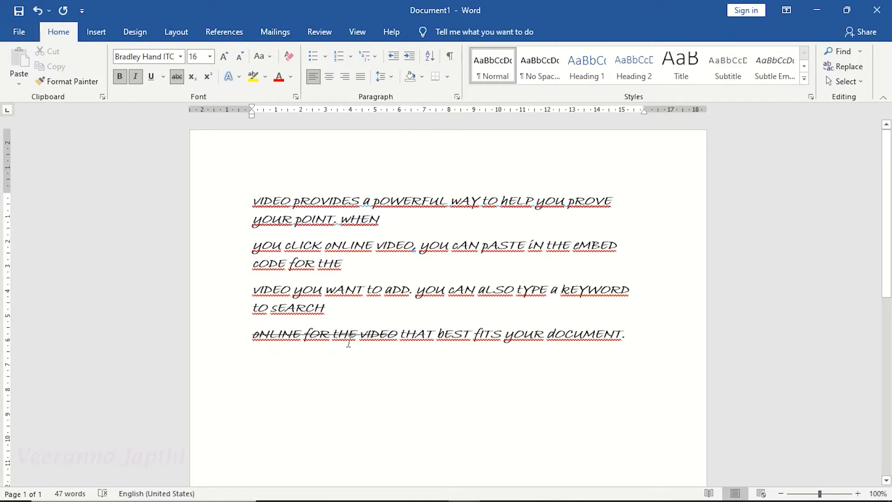
Change the strikethrough on "ONLINE FOR THE VIDEO" to double strikethrough through the full font settings.
left_click_drag(253, 334, 389, 336)
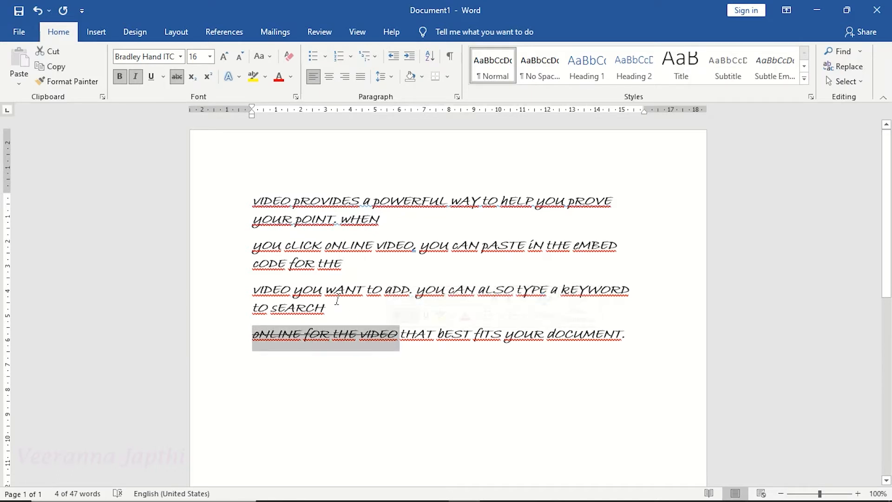
left_click(164, 77)
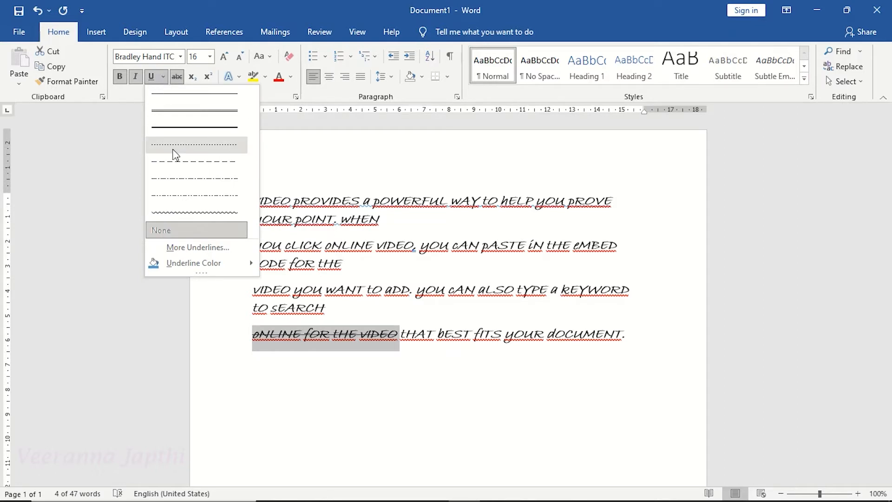
left_click(202, 255)
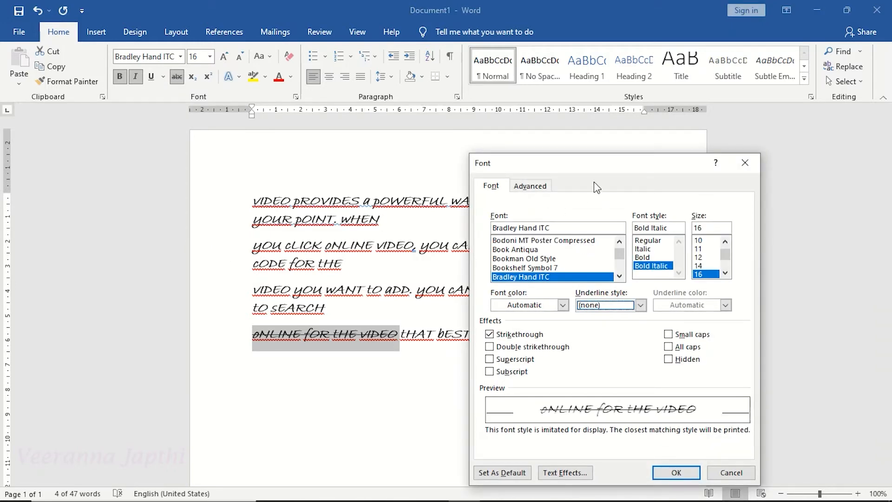
left_click_drag(596, 165, 706, 142)
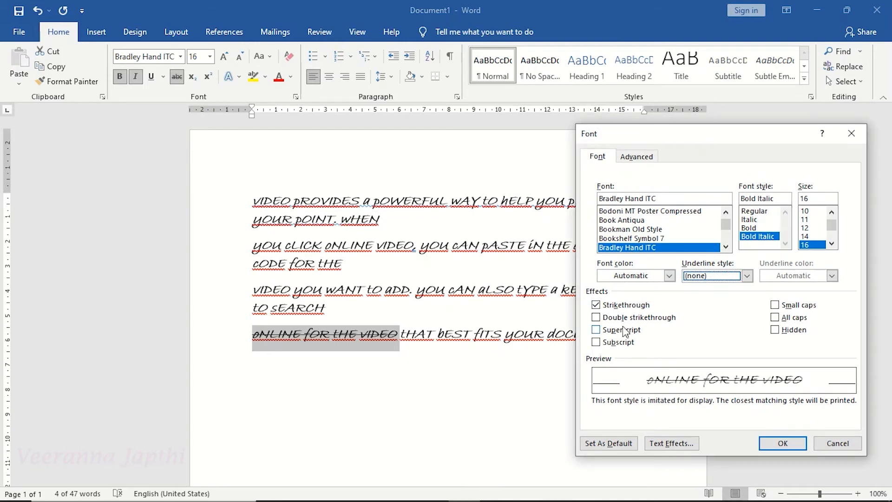
left_click(599, 318)
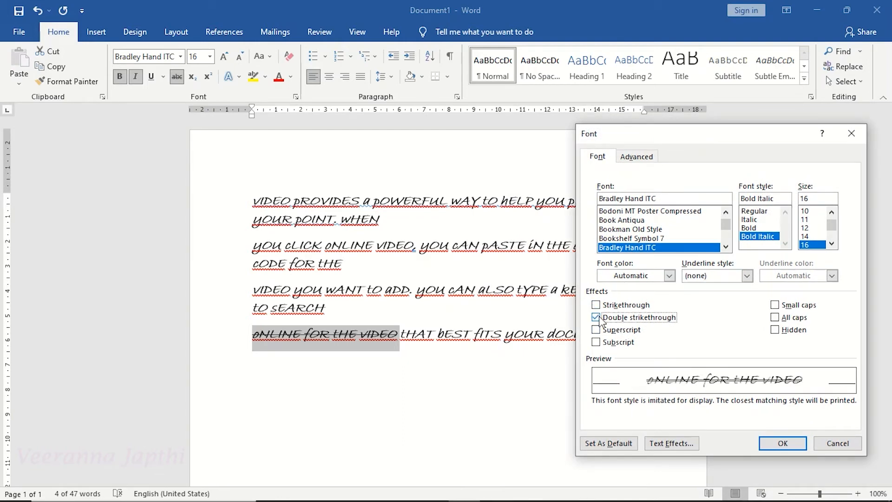
left_click(782, 444)
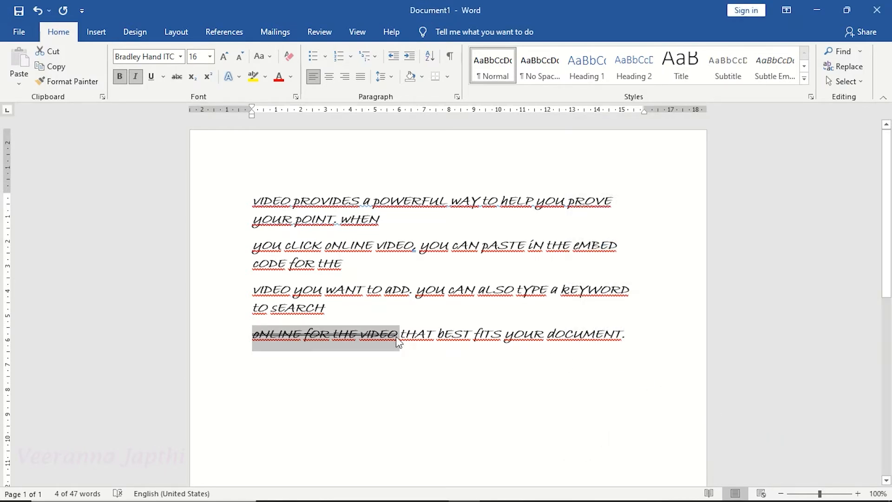
Place the cursor on a new line below the paragraphs and set the font size to 20.
left_click(350, 340)
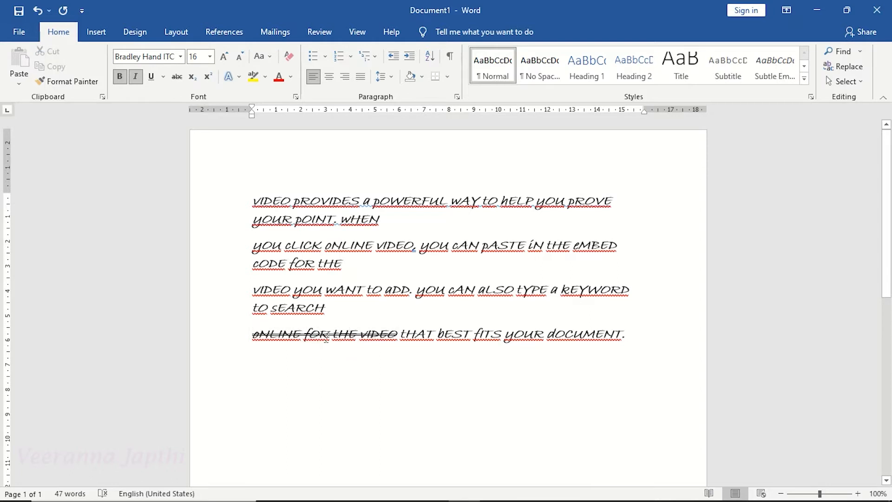
left_click(628, 335)
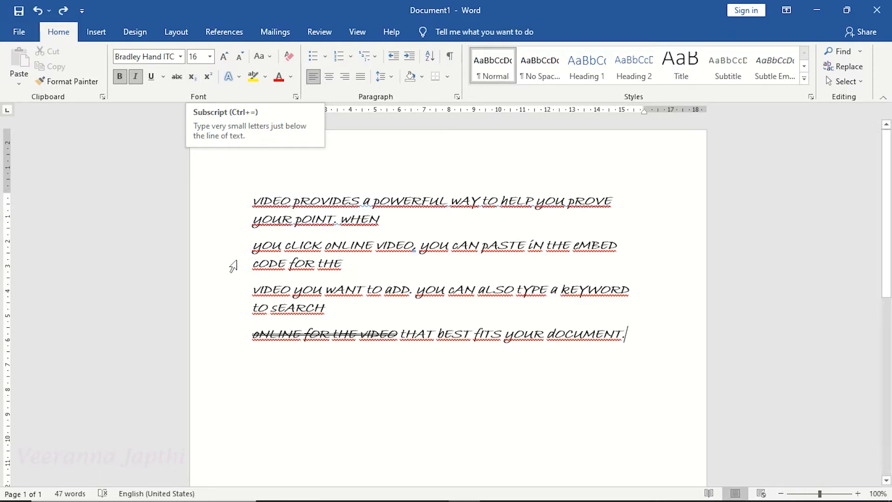
left_click(268, 383)
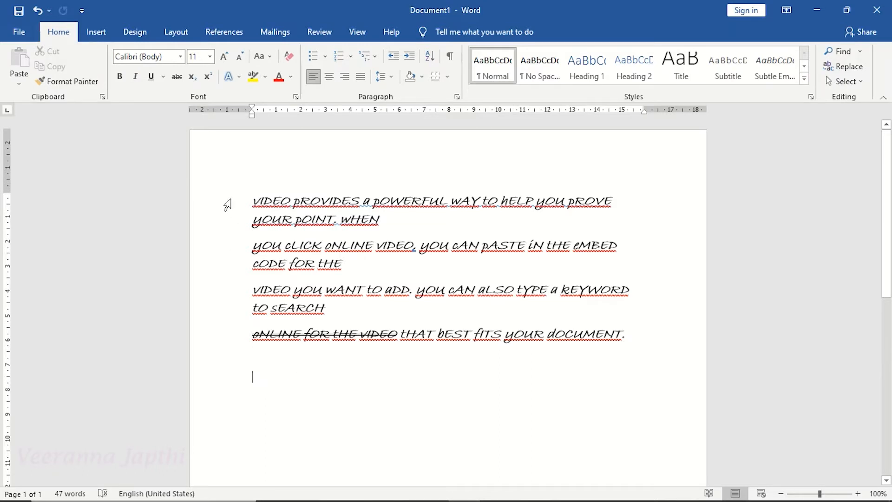
left_click(211, 57)
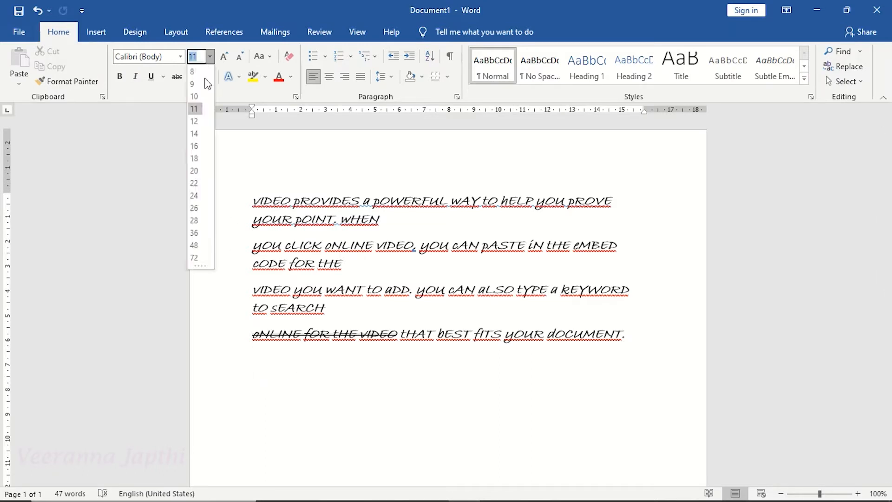
left_click(196, 168)
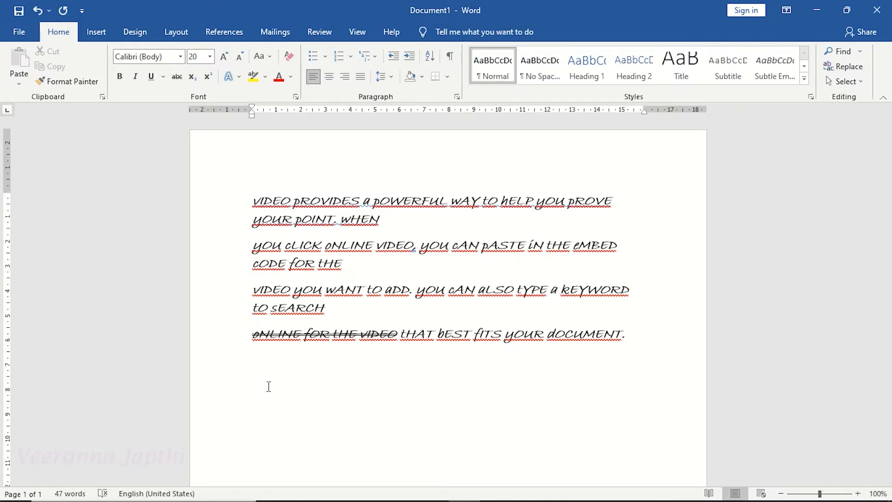
Type H2O and CO2 on the new line, separated by a tab.
type("H2O")
key("Tab")
type("CO2")
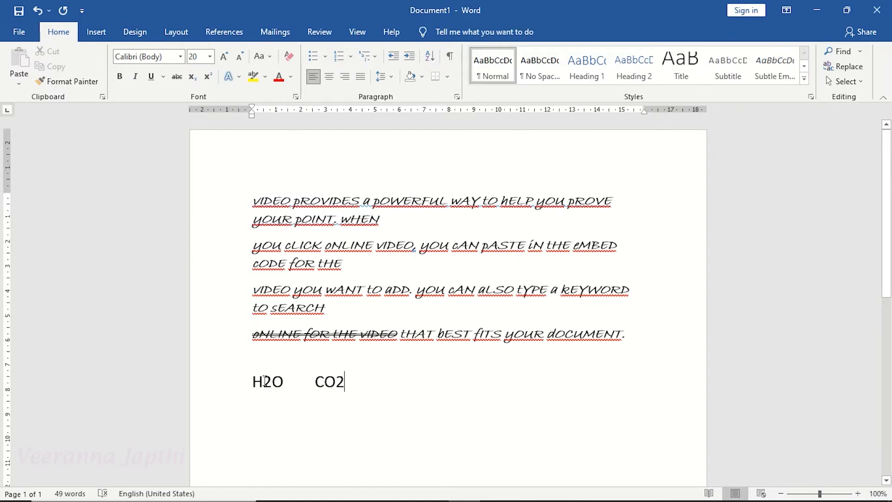
Subscript the 2 in H2O and the 2 in CO2.
left_click_drag(264, 382, 272, 384)
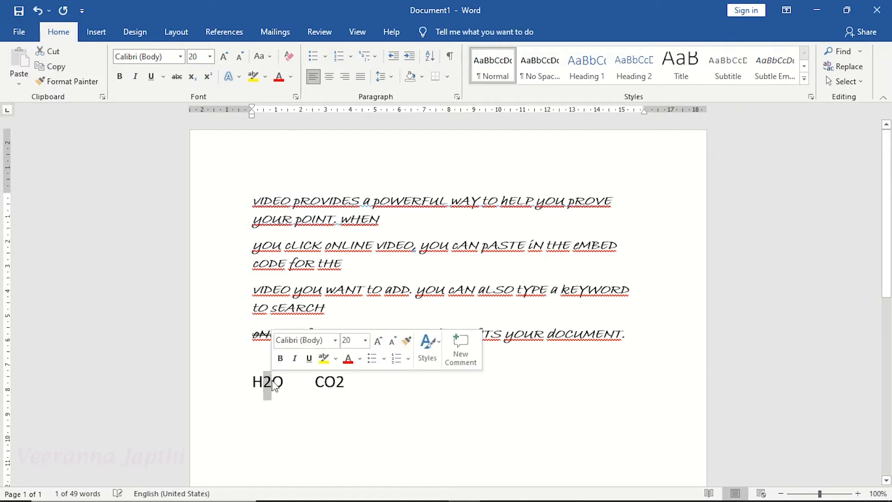
left_click(193, 76)
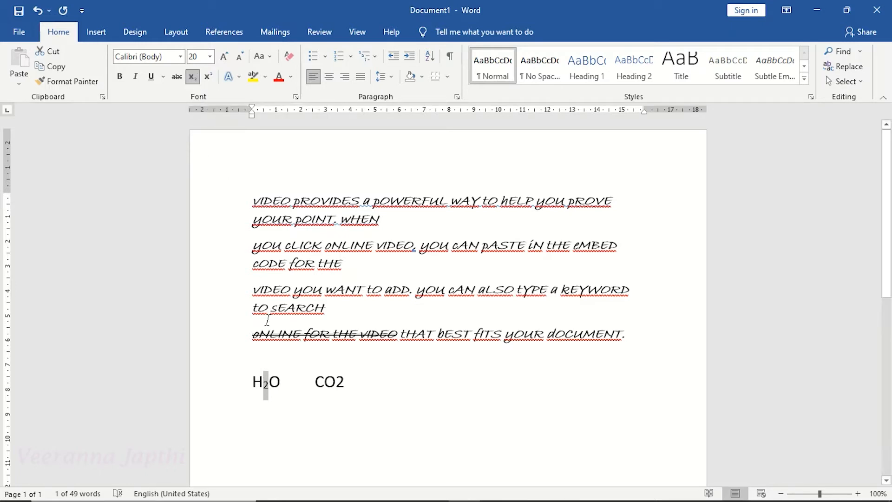
left_click(270, 391)
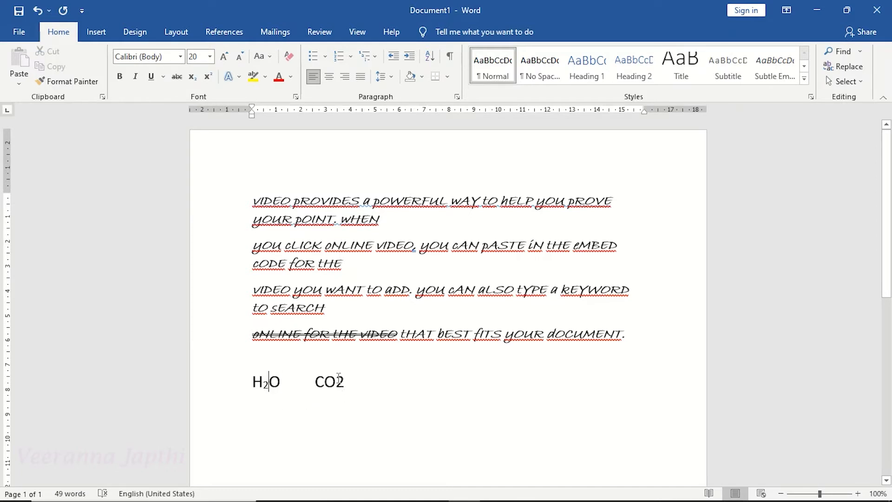
left_click_drag(344, 381, 335, 382)
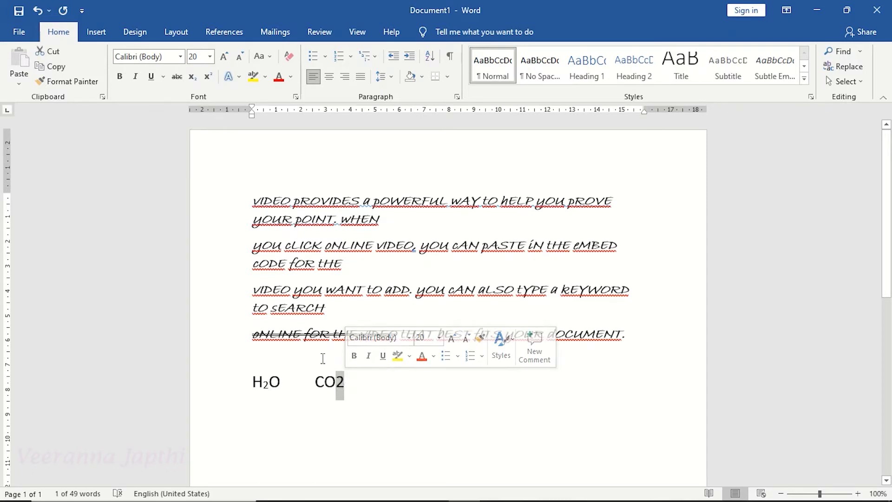
left_click(193, 77)
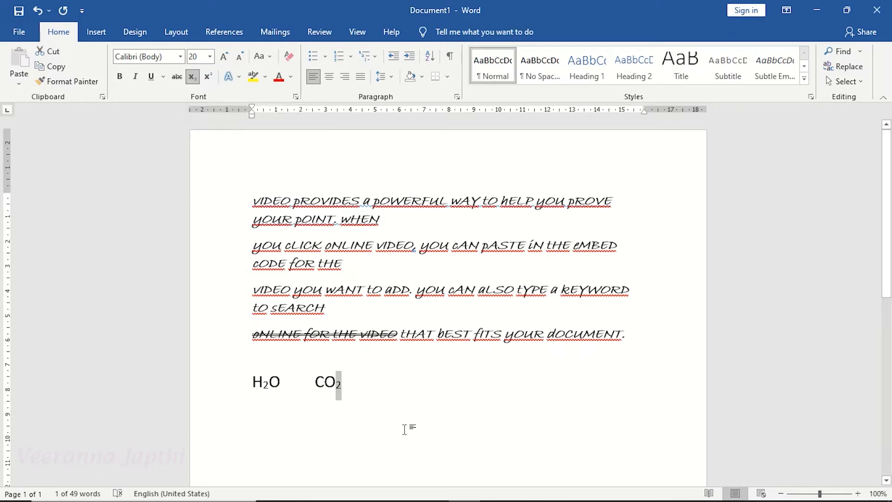
left_click(351, 387)
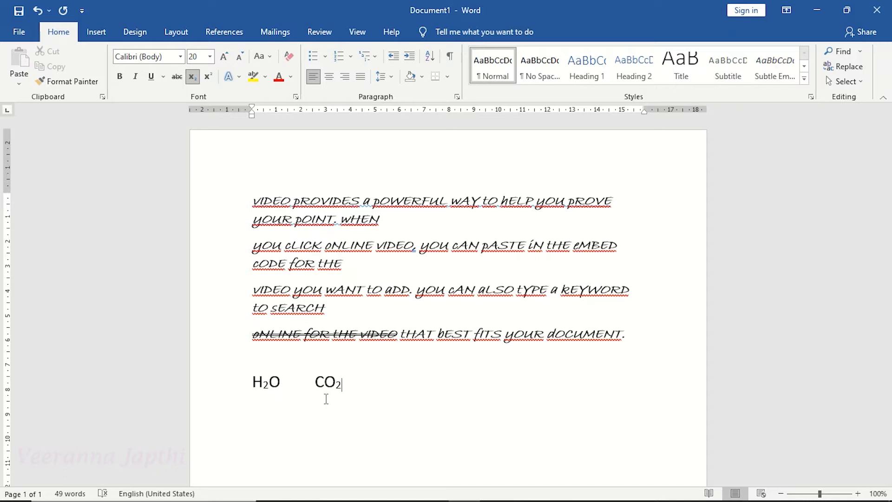
Type sample characters in subscript after CO2 and undo them.
type("FKSJLSKJFLSJFL")
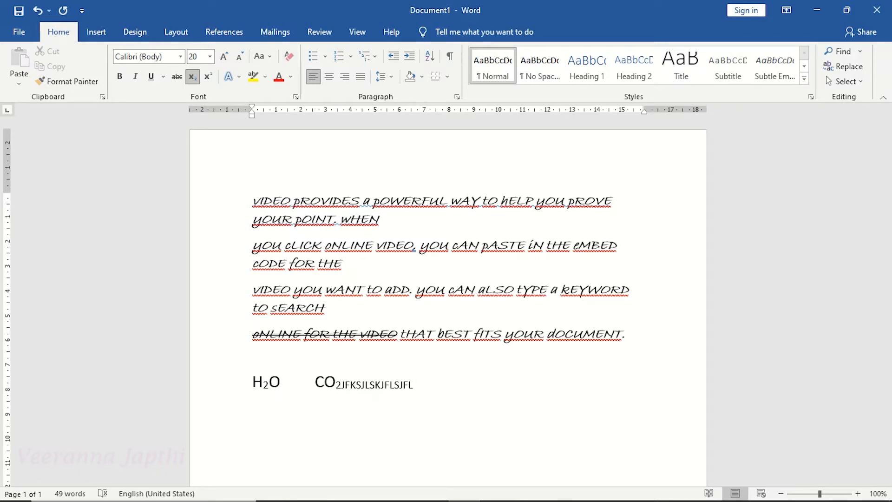
key("ctrl+z")
Turn subscript off and type COMPUTER SCIENCE after CO2.
left_click(191, 80)
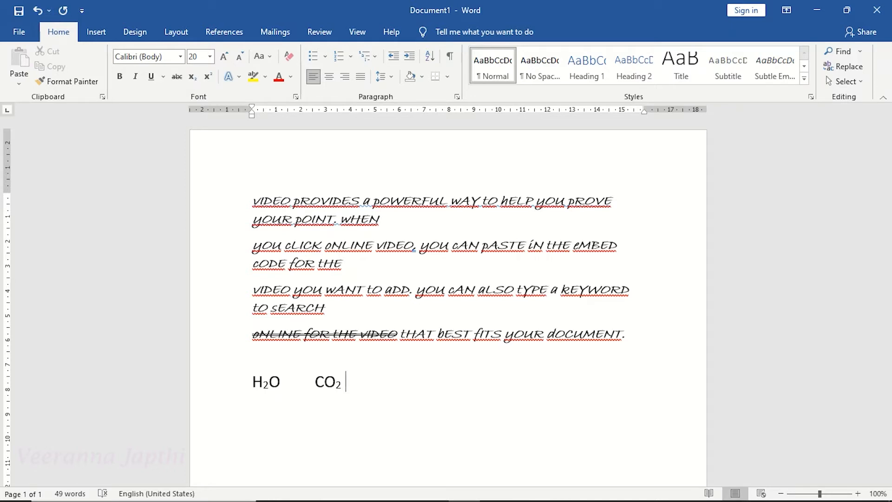
type("COMPU")
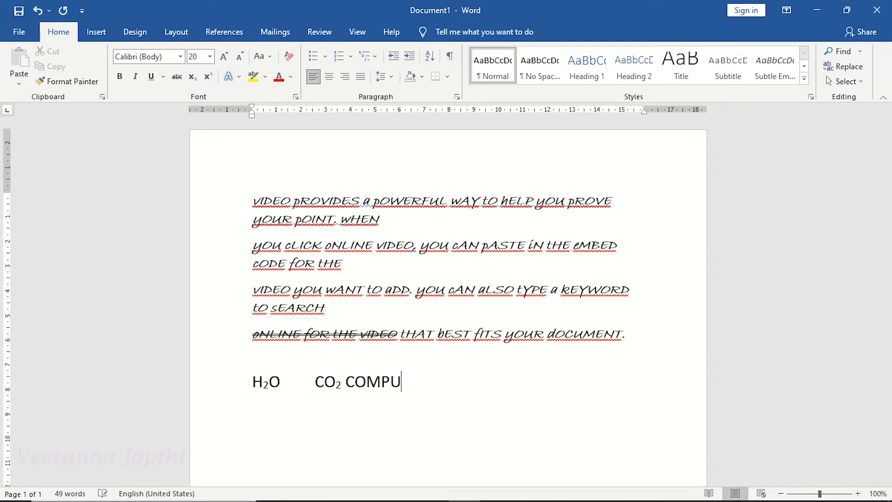
type("TER SCIENCE")
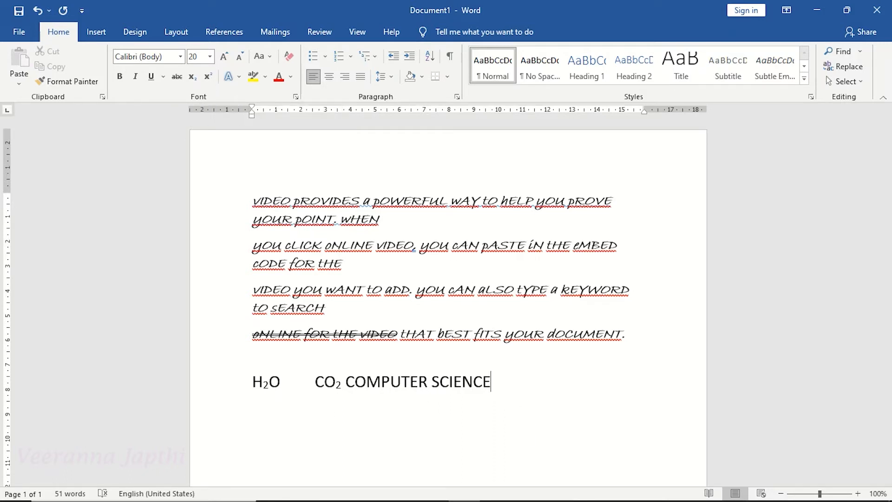
Start a new line and type the equation 6X3+7X2+5X+2=0.
key("Return")
type("6X3+7X2+5")
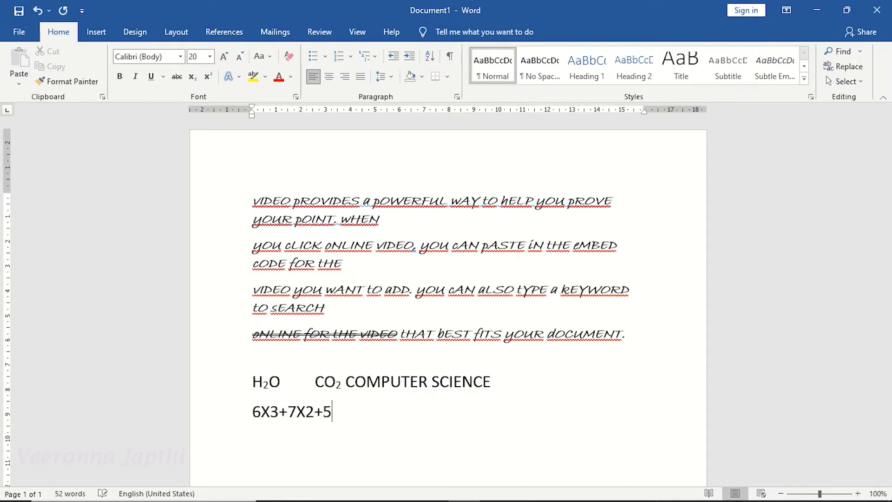
type("X+2=0")
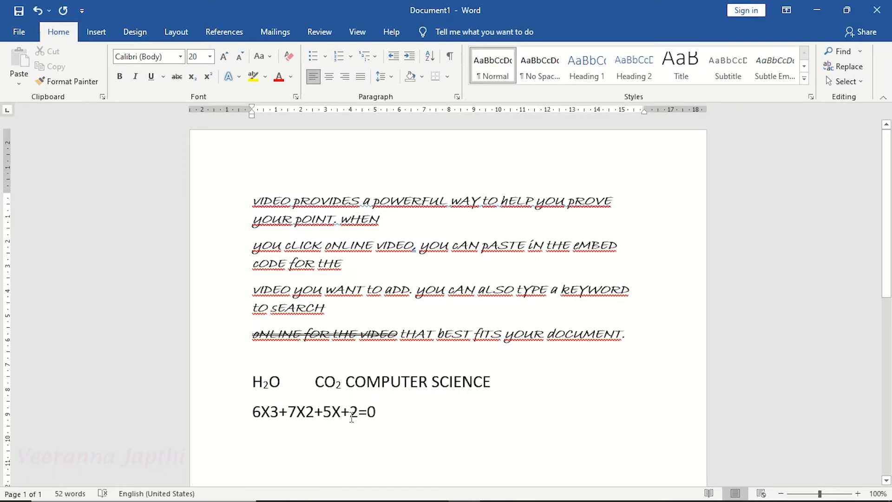
Superscript the exponents 3 and 2 in the equation.
left_click(272, 411)
left_click_drag(273, 410, 278, 409)
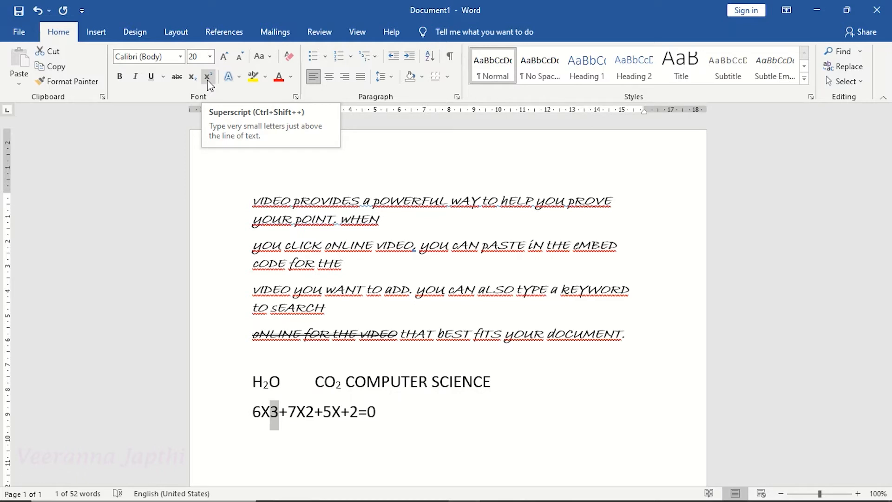
left_click(207, 80)
left_click(270, 411)
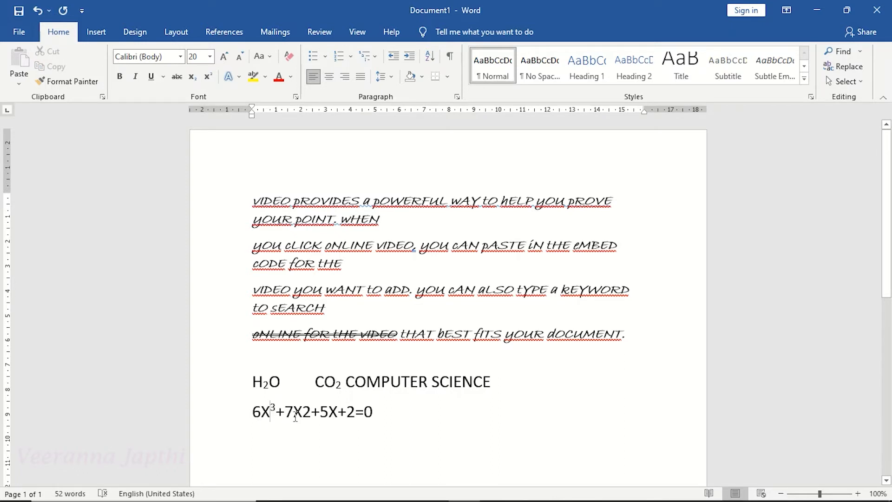
left_click_drag(302, 413, 311, 414)
left_click(208, 79)
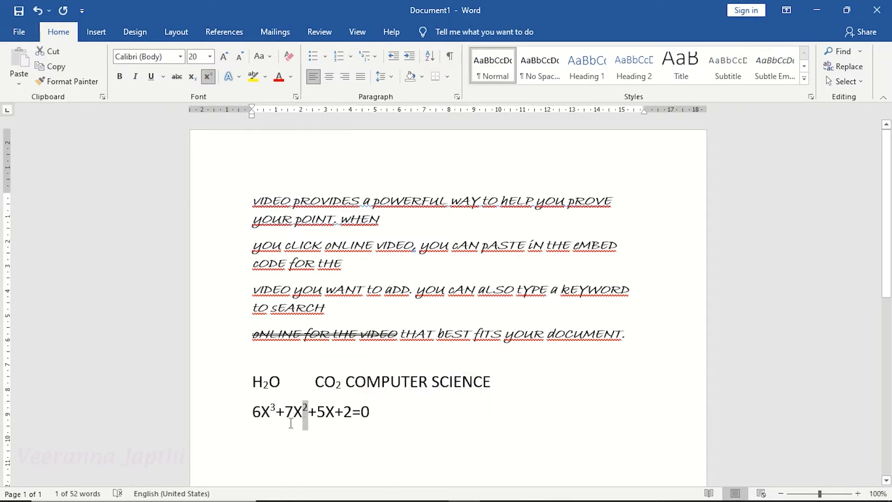
left_click(327, 432)
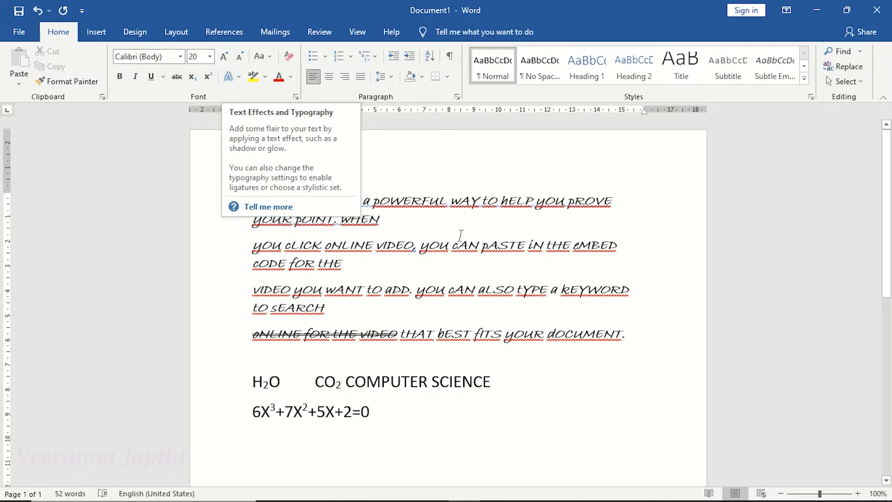
Insert a random sample paragraph with =rand(1) two lines below the equation.
left_click(481, 256)
left_click_drag(887, 155, 879, 286)
left_click(383, 134)
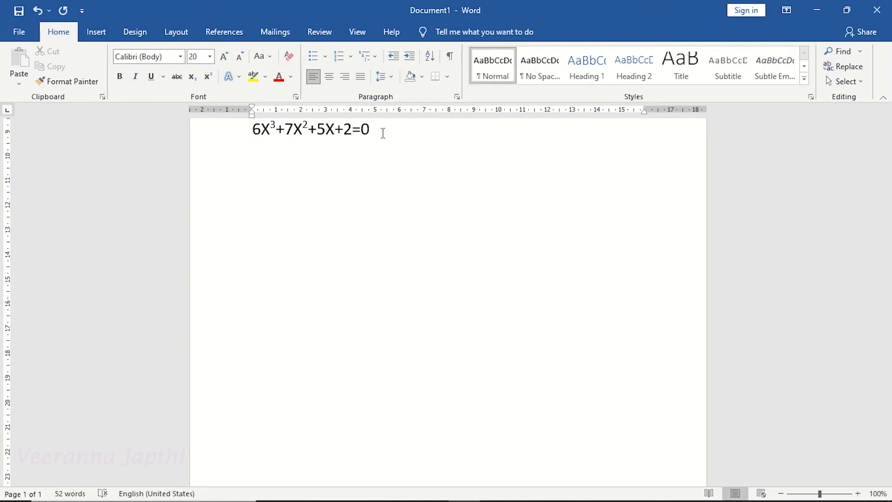
key("Return")
key("Return")
type("=rand(1)")
key("Return")
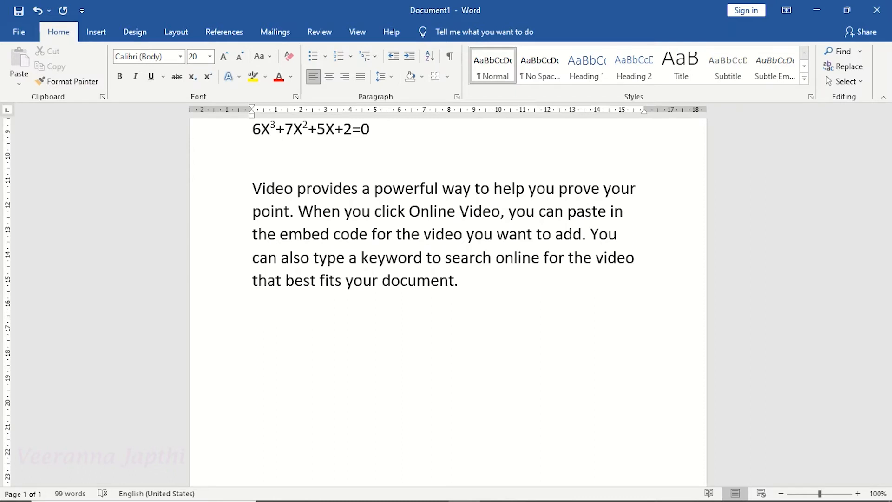
Apply a blue shadowed text effect from the gallery to the new sample paragraph.
left_click_drag(251, 189, 466, 285)
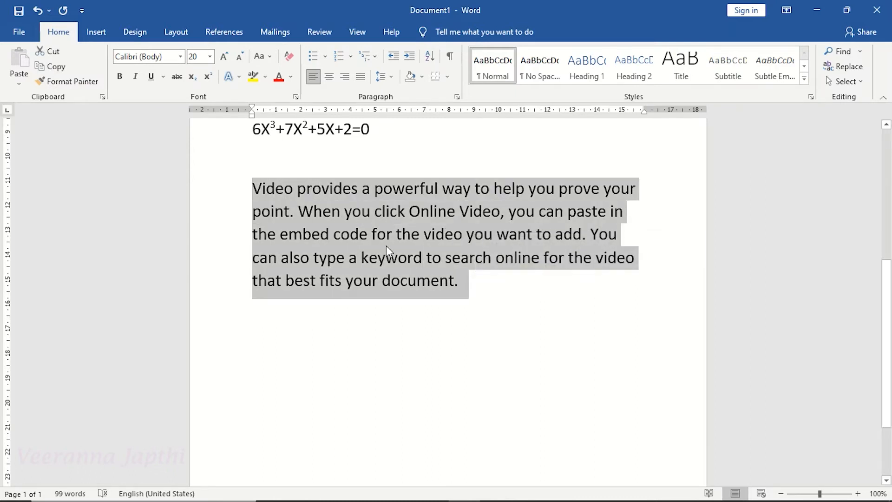
left_click(239, 77)
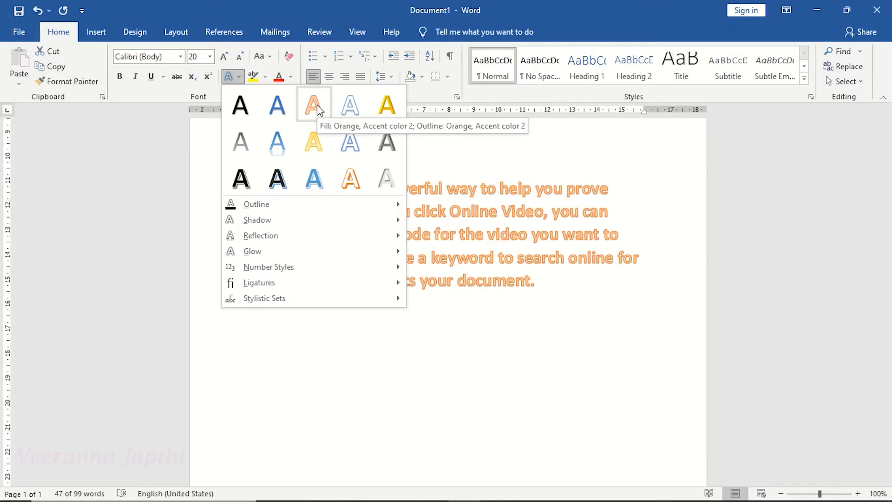
left_click(314, 179)
left_click(368, 216)
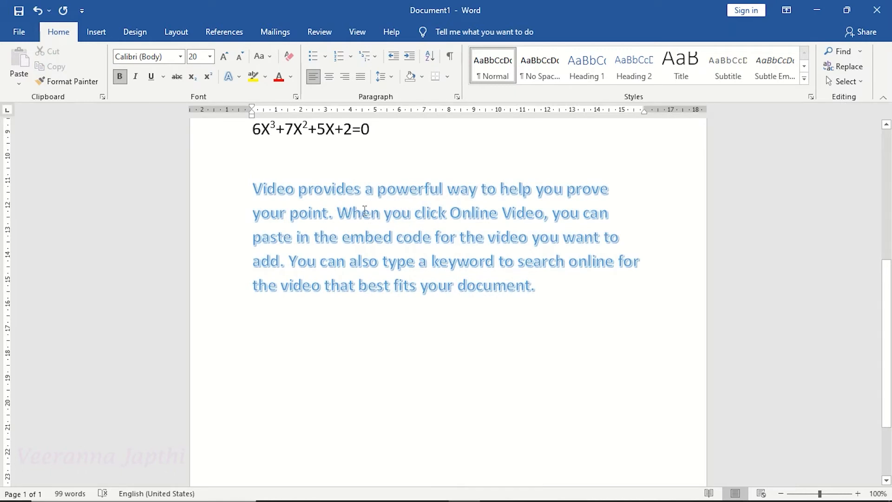
left_click(239, 76)
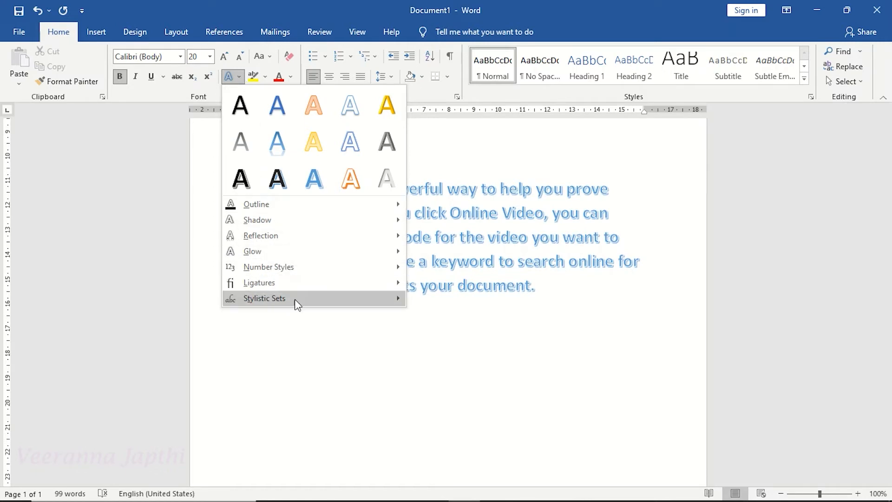
left_click(371, 213)
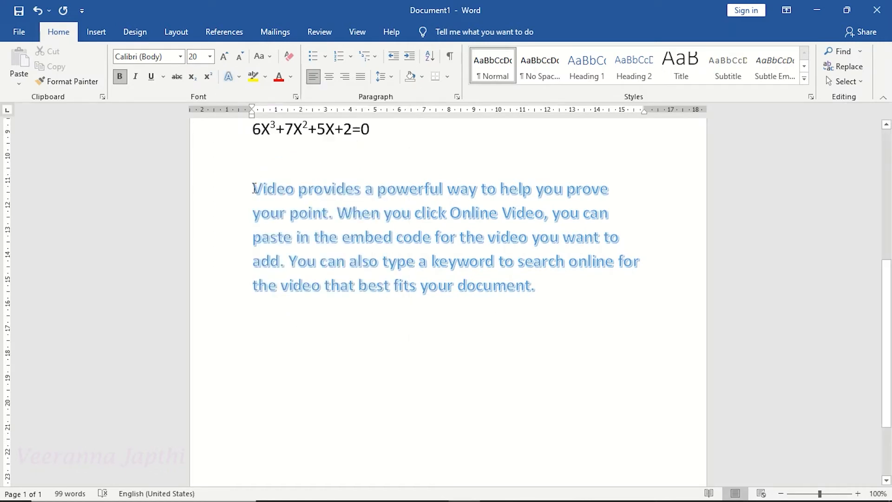
Give the sample paragraph's text effect an orange outline colour.
left_click_drag(254, 184, 551, 285)
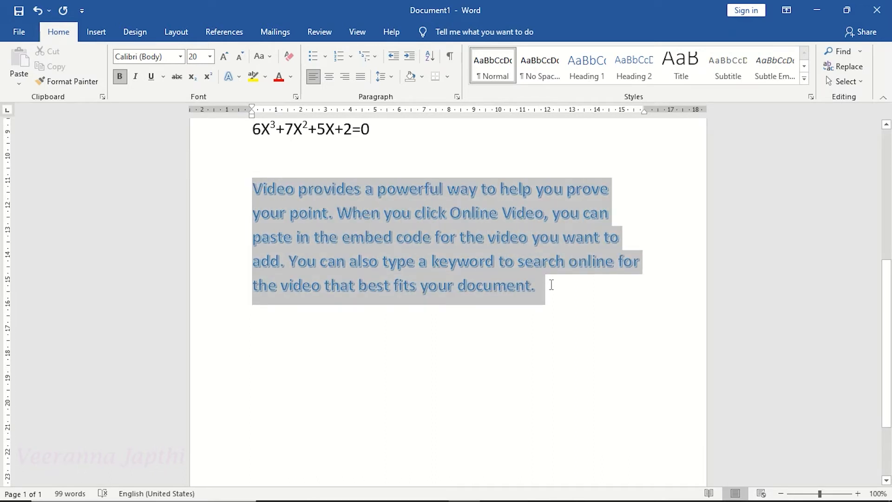
left_click(237, 82)
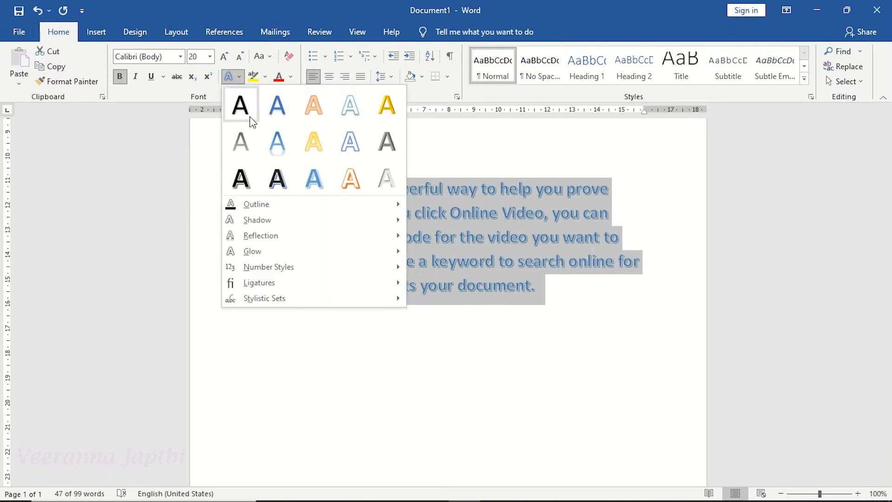
mouse_move(277, 209)
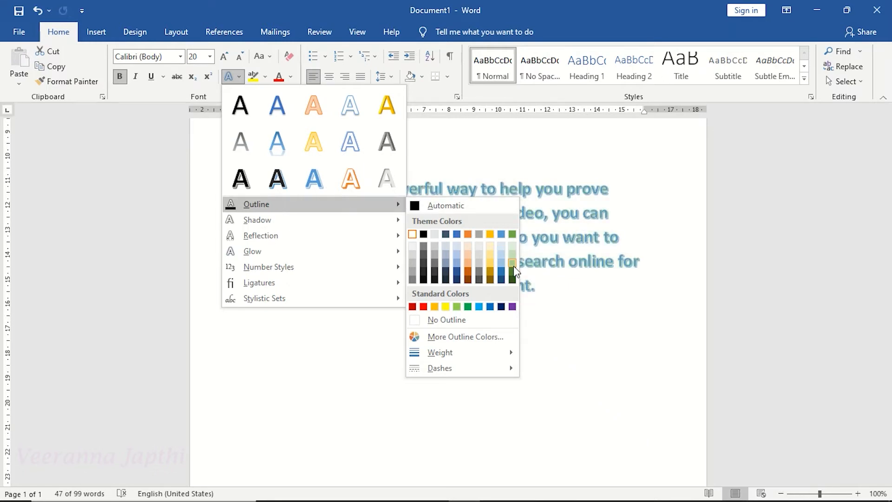
left_click(479, 234)
left_click(470, 231)
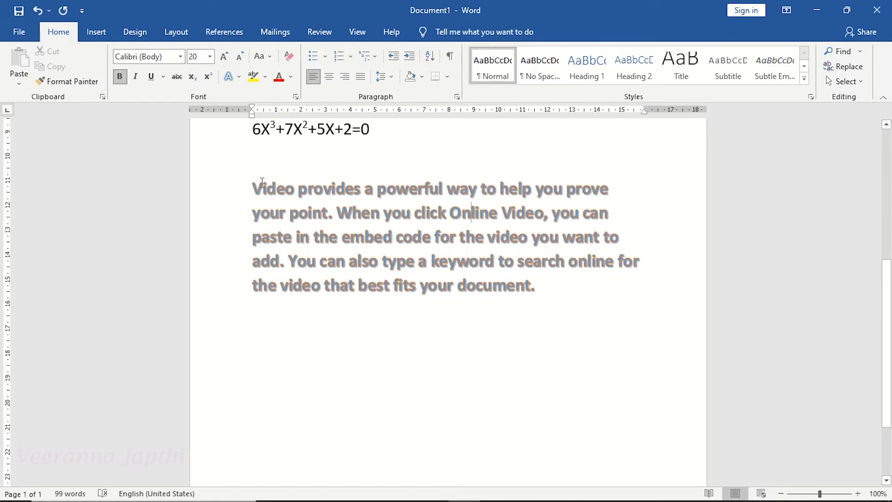
Set the paragraph's text outline weight to 1½ pt.
left_click_drag(253, 185, 541, 290)
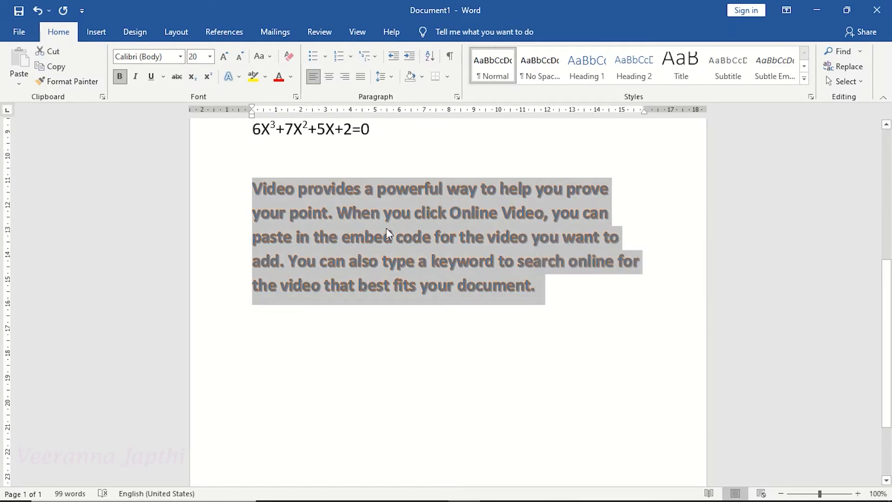
left_click(240, 78)
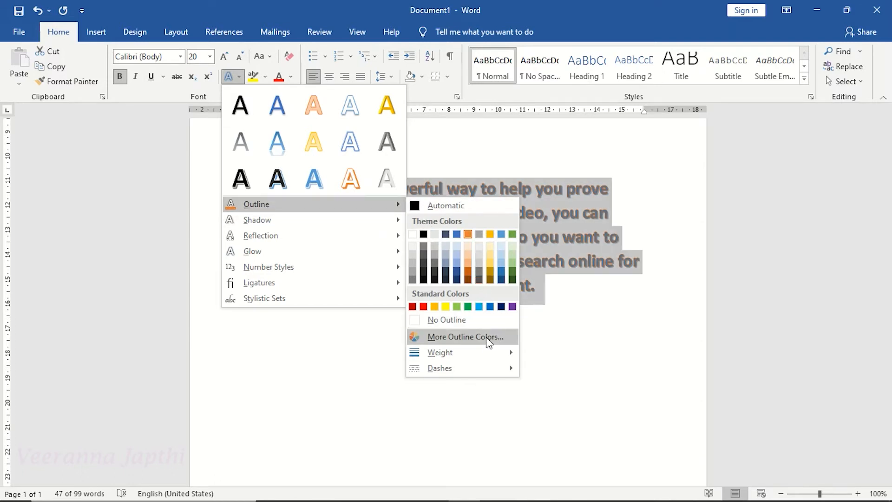
mouse_move(486, 352)
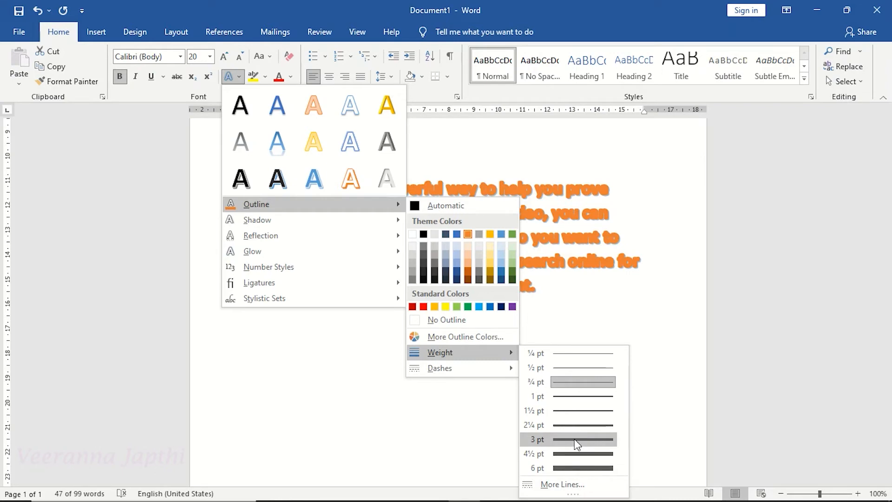
left_click(576, 406)
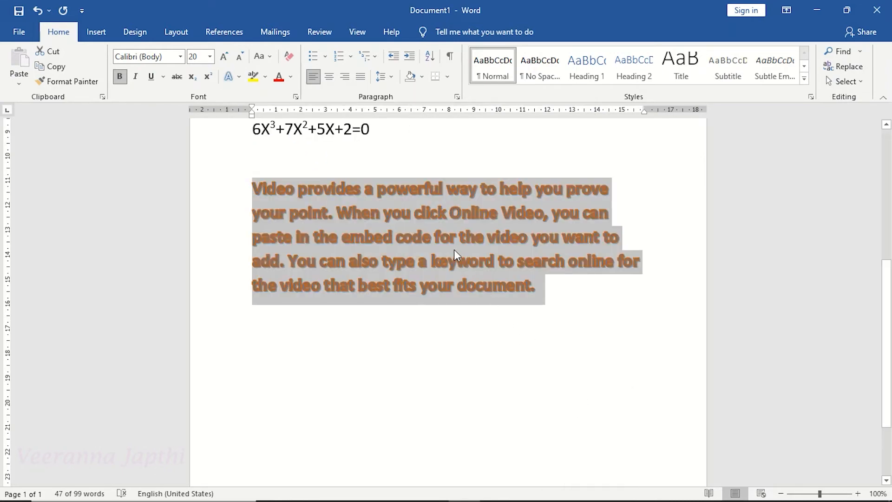
left_click(439, 236)
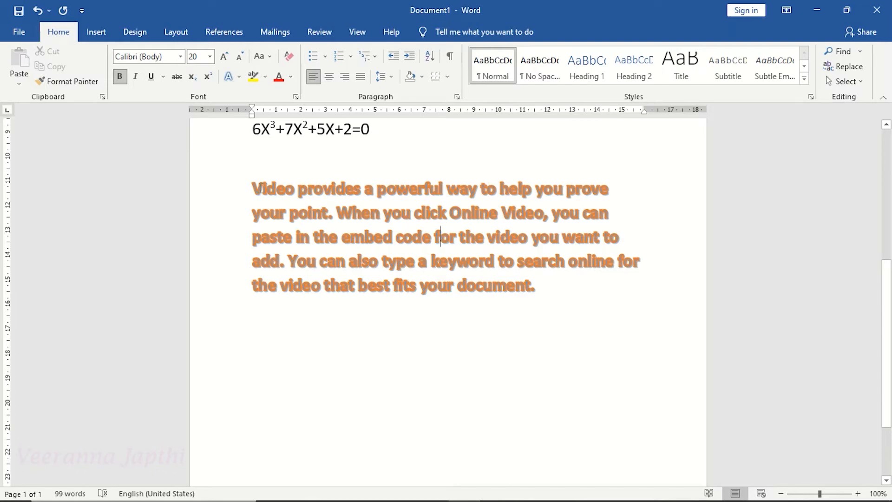
Change the paragraph's text outline to a dashed line style.
left_click_drag(255, 180, 545, 290)
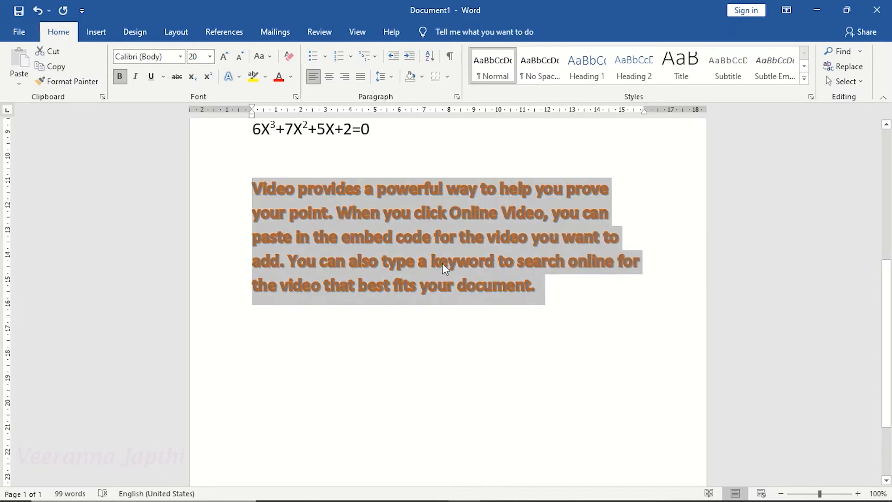
left_click(240, 78)
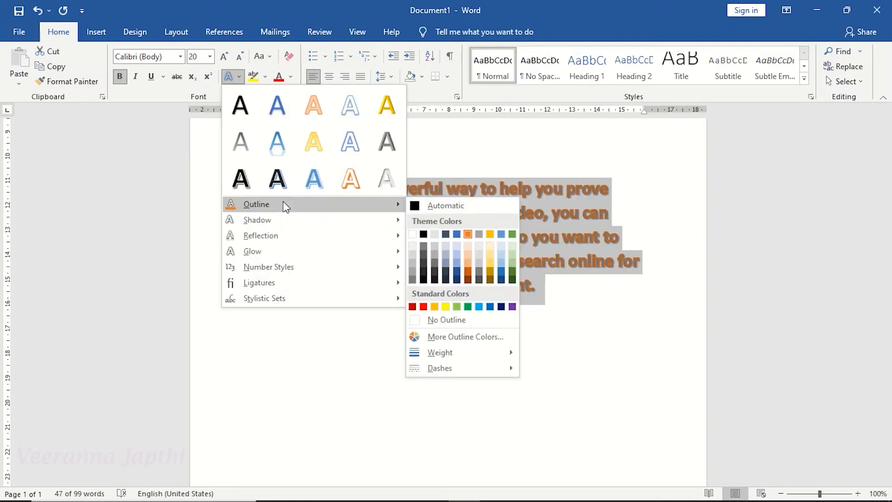
mouse_move(460, 372)
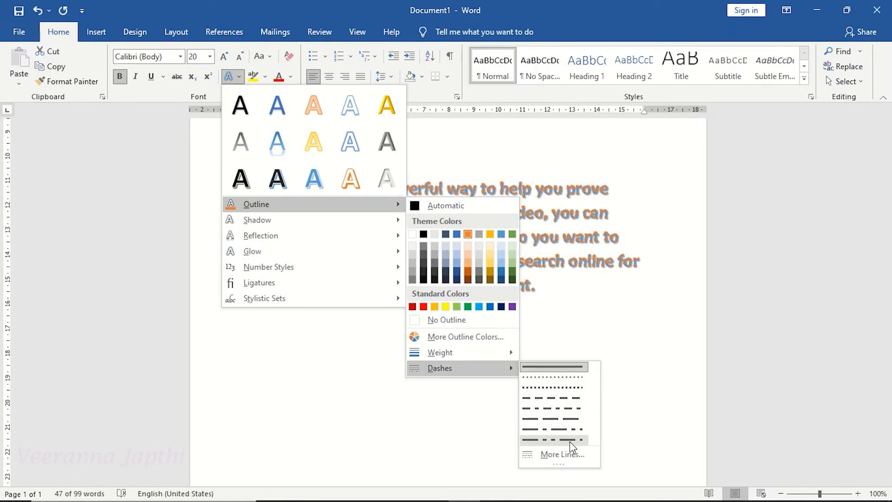
left_click(567, 399)
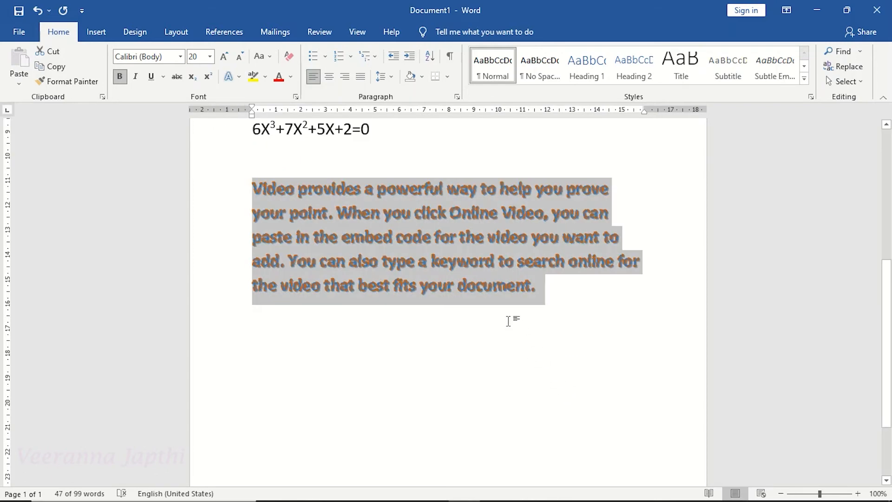
left_click(493, 291)
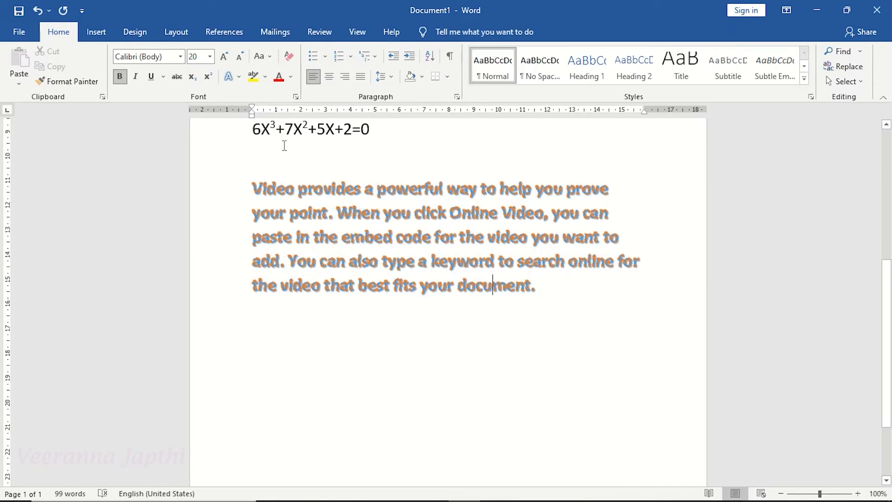
Browse the Shadow, Reflection, Glow and Number Styles text effect options.
left_click(239, 77)
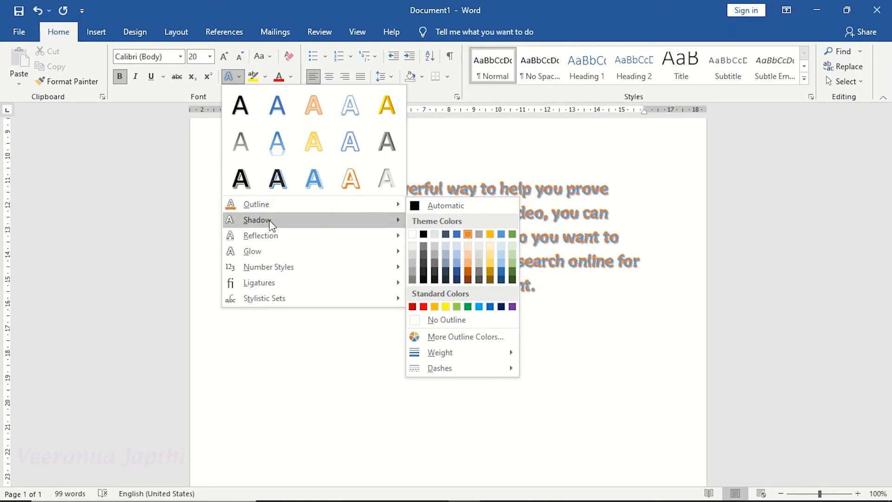
mouse_move(271, 225)
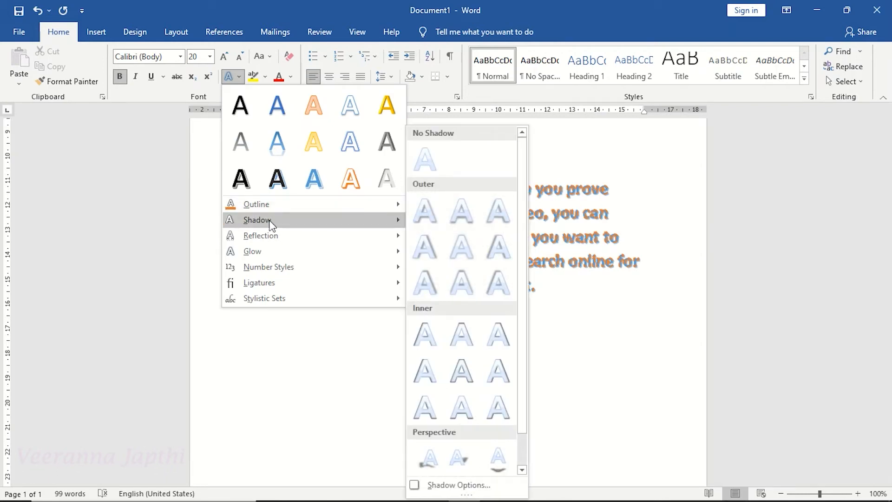
mouse_move(273, 236)
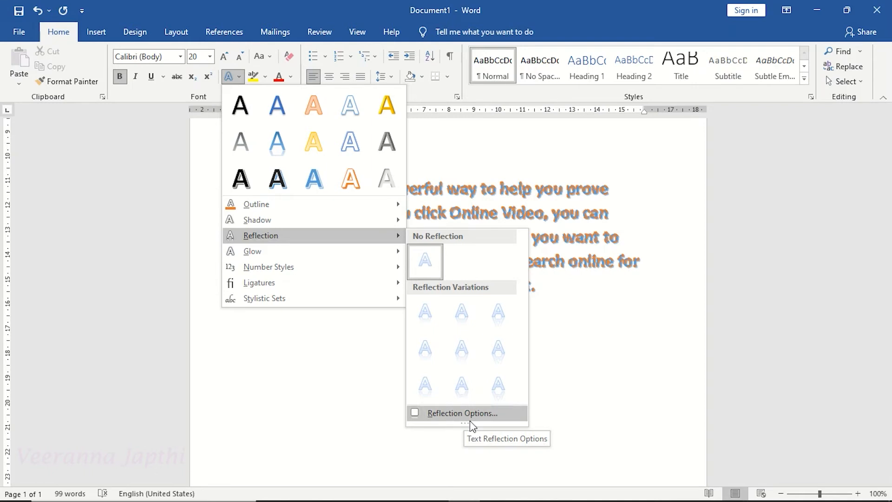
mouse_move(261, 256)
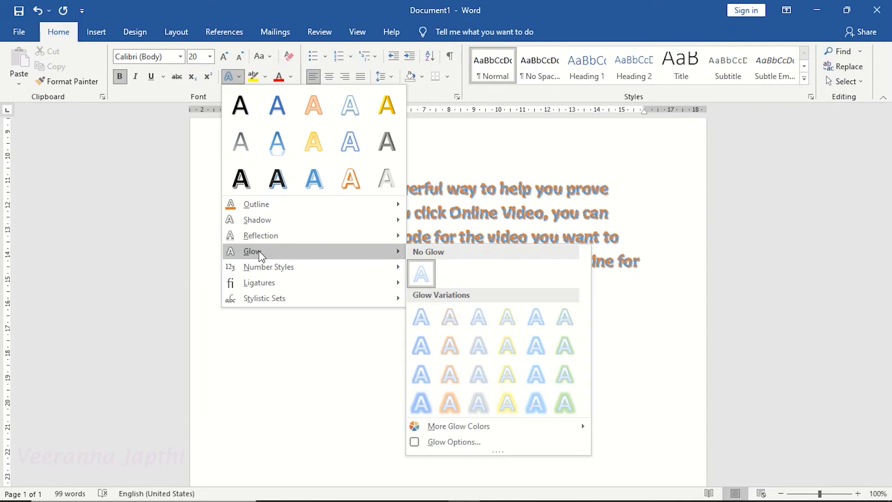
mouse_move(502, 431)
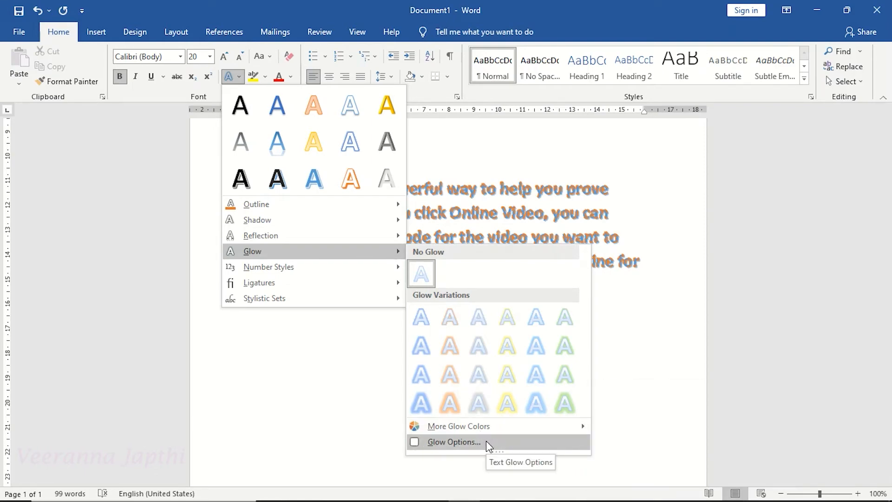
mouse_move(310, 275)
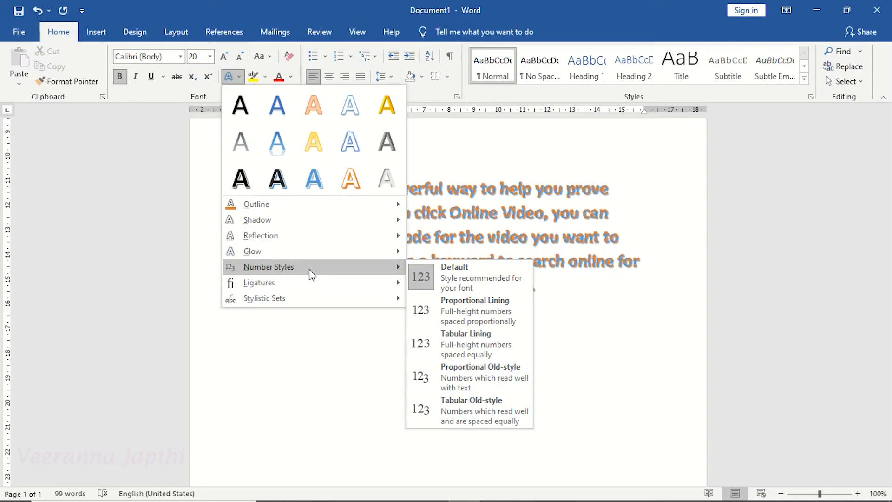
left_click(321, 356)
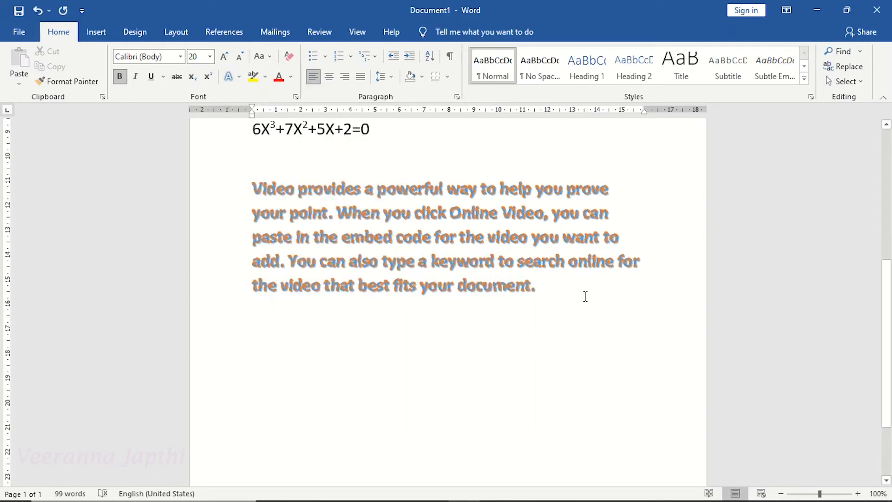
left_click(289, 338)
key("Tab")
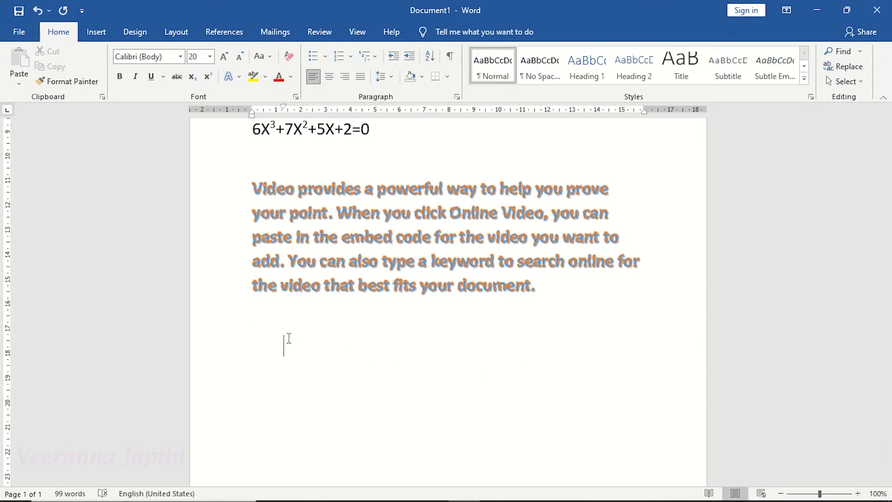
type("5468641")
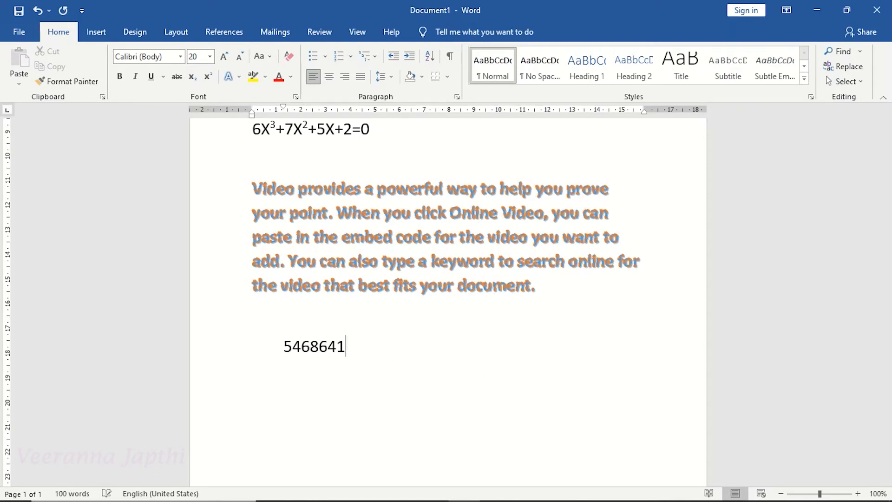
type("354135416545")
left_click_drag(275, 346, 460, 351)
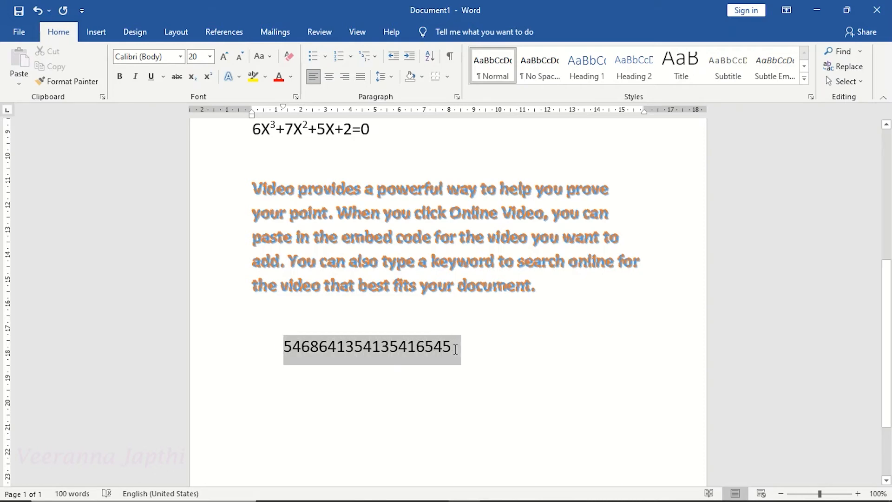
left_click(239, 79)
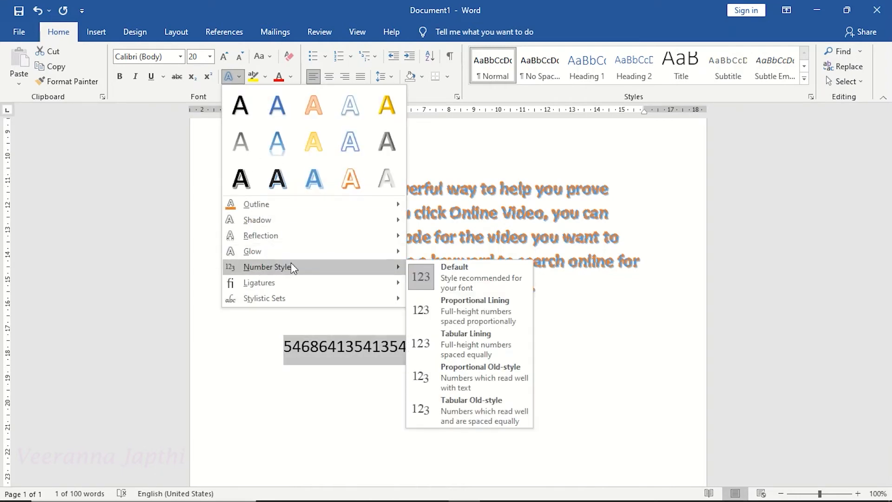
left_click(306, 360)
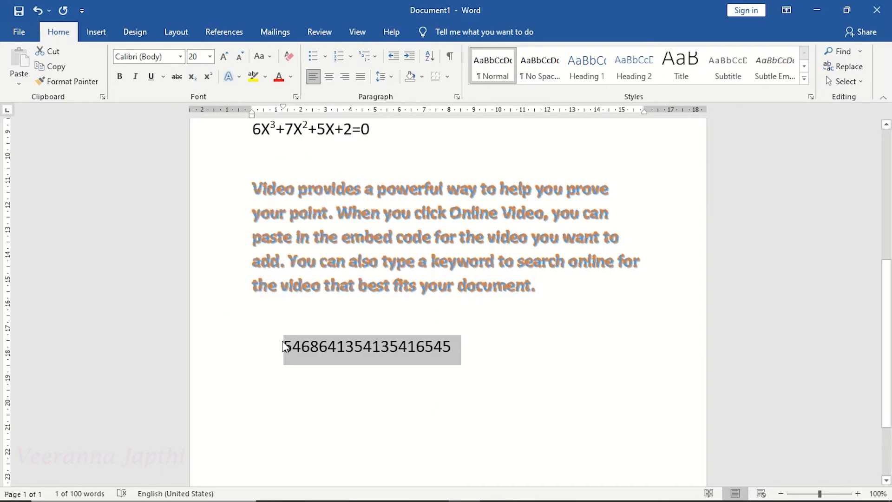
Enlarge the typed number's font size to 36.
left_click(285, 346)
left_click_drag(284, 346, 479, 347)
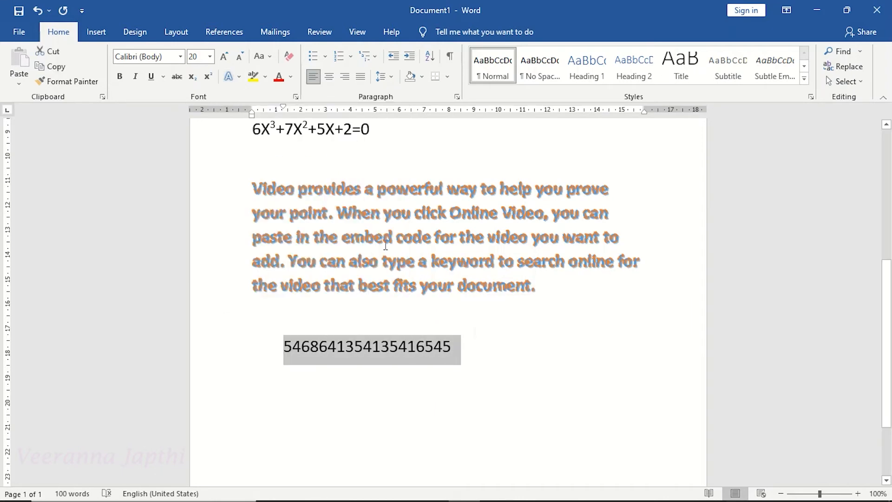
key("ctrl+shift+period")
key("ctrl+shift+period")
key("ctrl+shift+period")
key("ctrl+shift+period")
key("ctrl+shift+period")
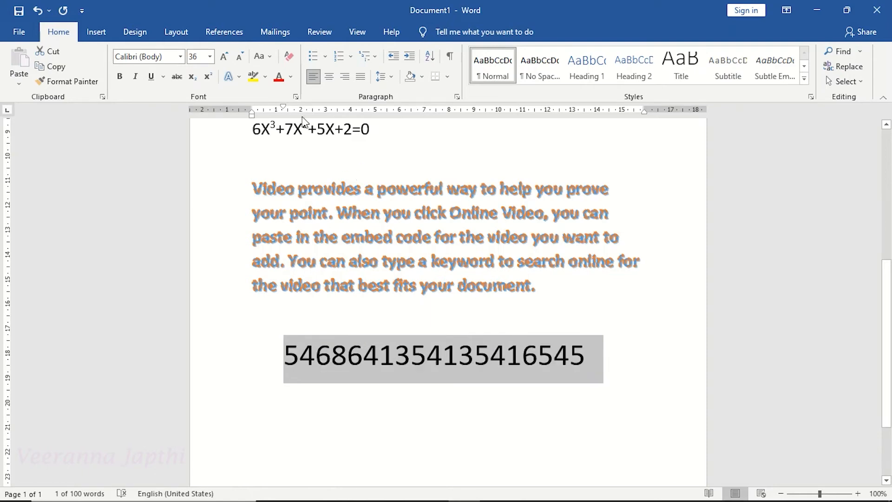
Apply the Proportional Lining number style to the large number.
left_click(237, 77)
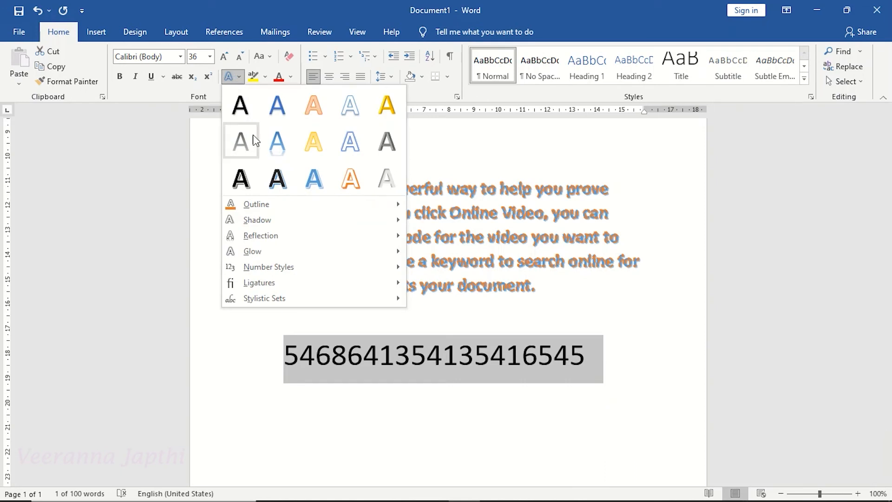
mouse_move(297, 268)
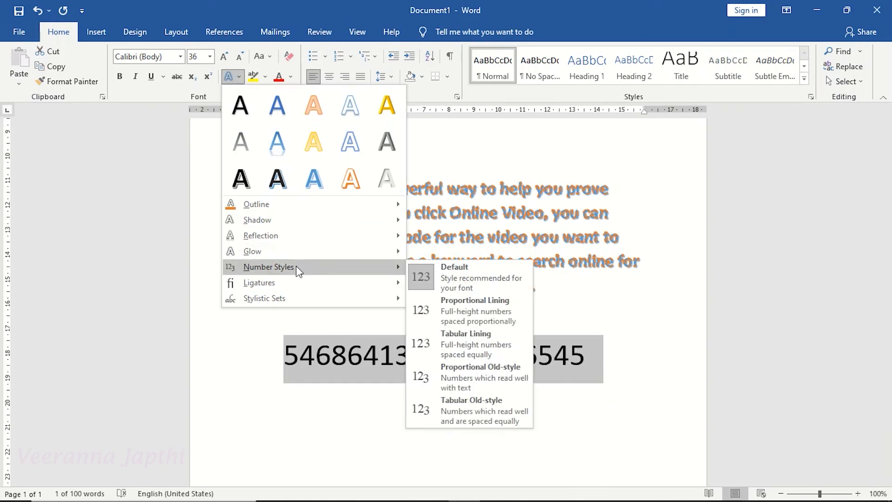
left_click(484, 306)
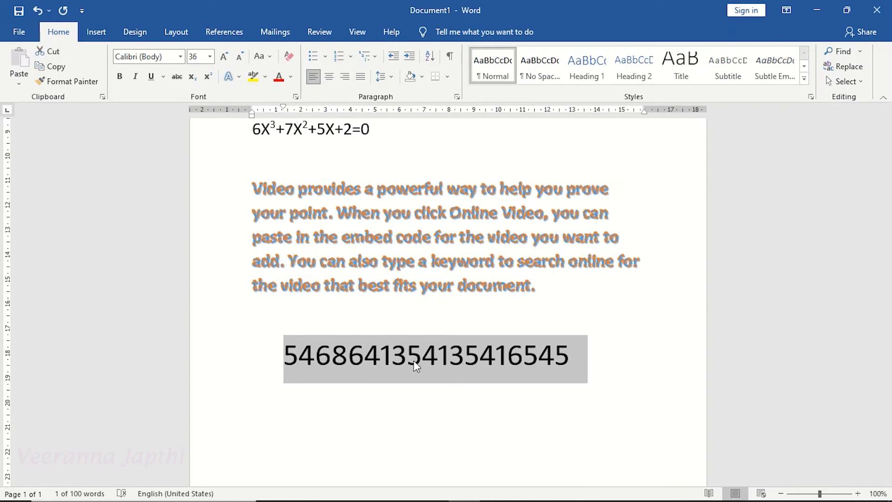
Type the number 44654654 on the line below the large number.
left_click(325, 399)
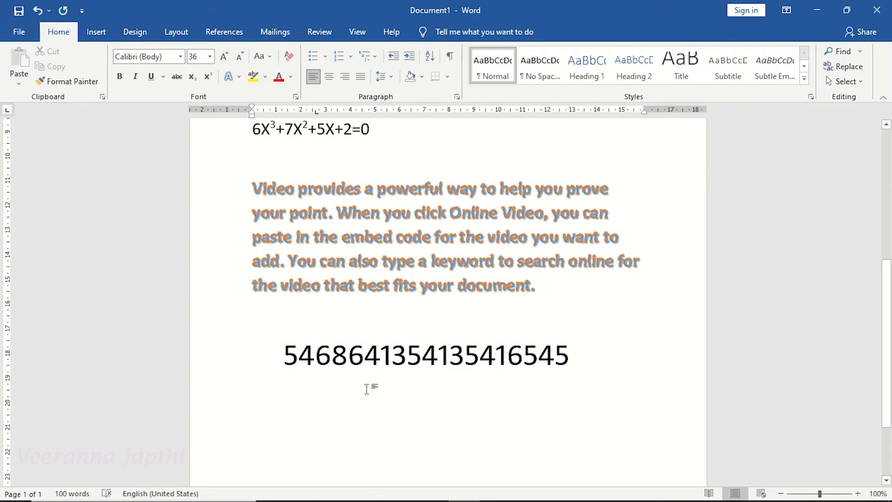
type("44654654")
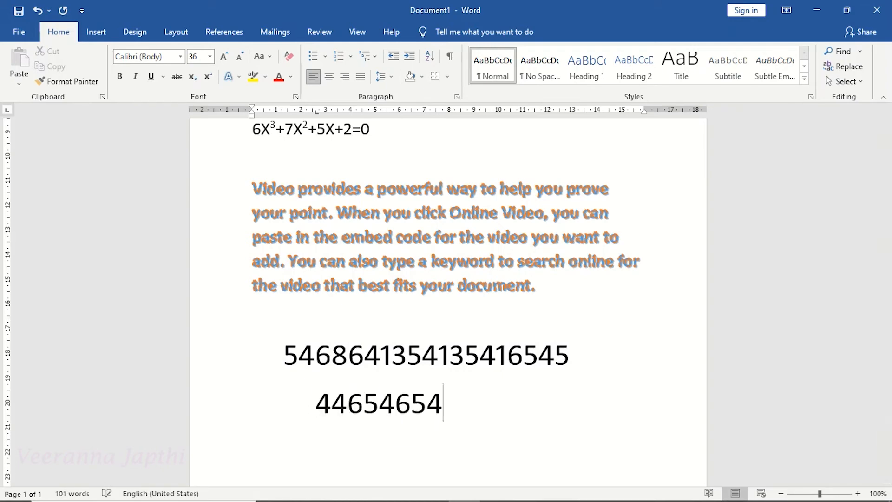
Apply the Tabular Old-style number style to the number 44654654.
left_click_drag(315, 405, 461, 396)
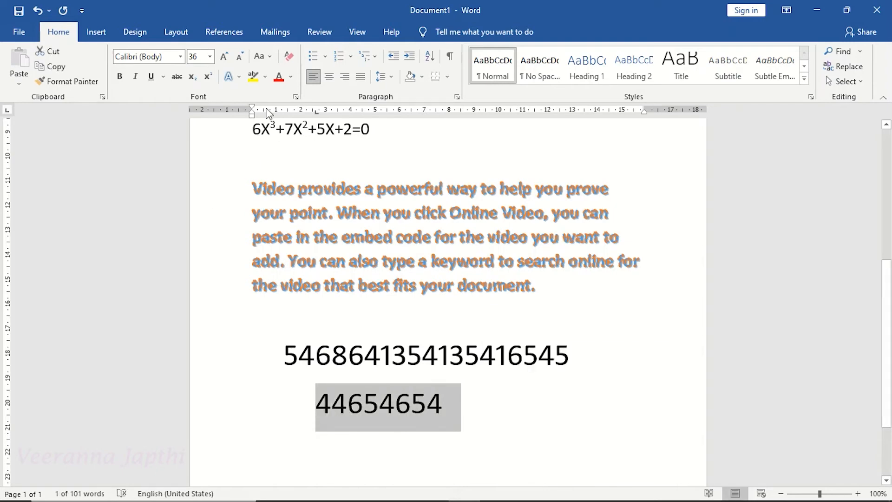
left_click(241, 76)
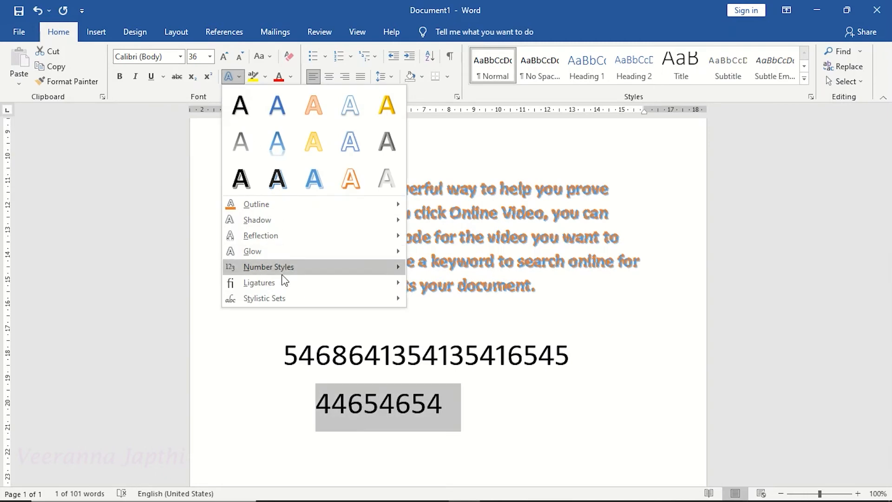
mouse_move(290, 274)
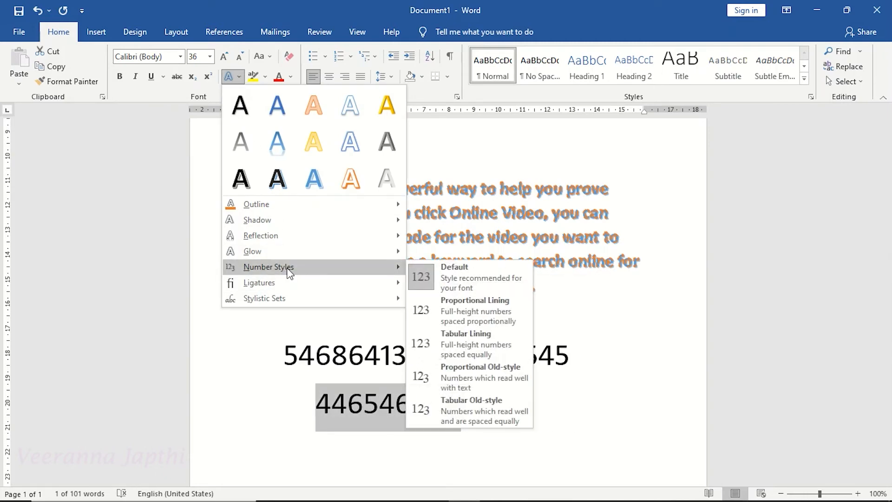
left_click(502, 408)
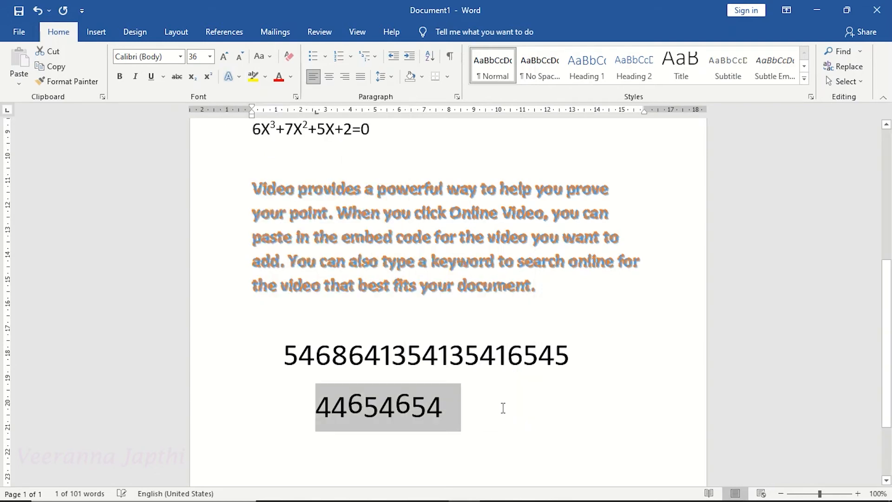
left_click(393, 415)
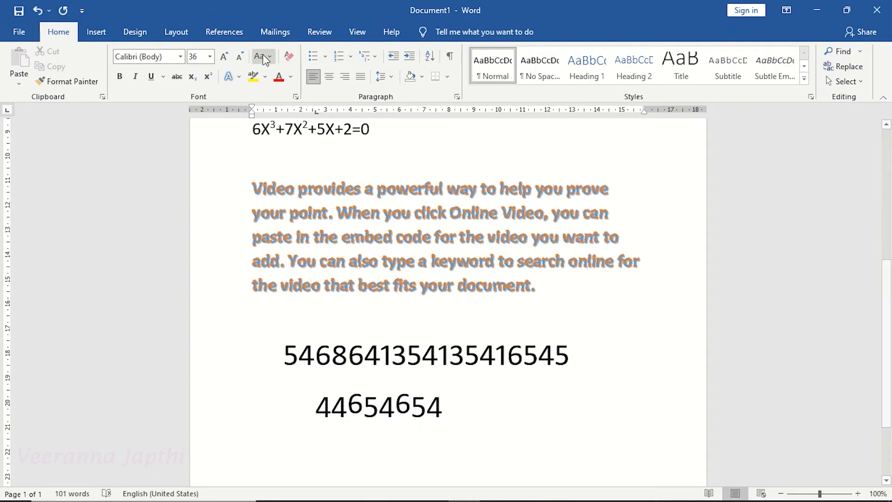
left_click(240, 77)
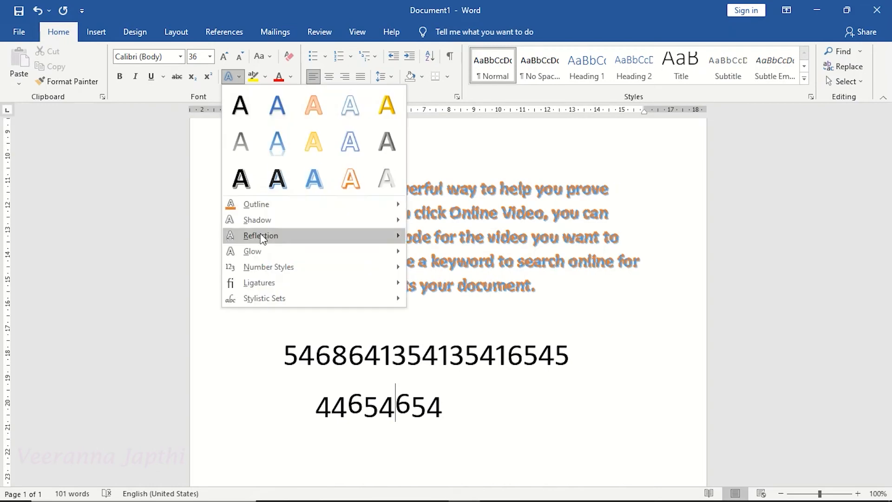
mouse_move(349, 292)
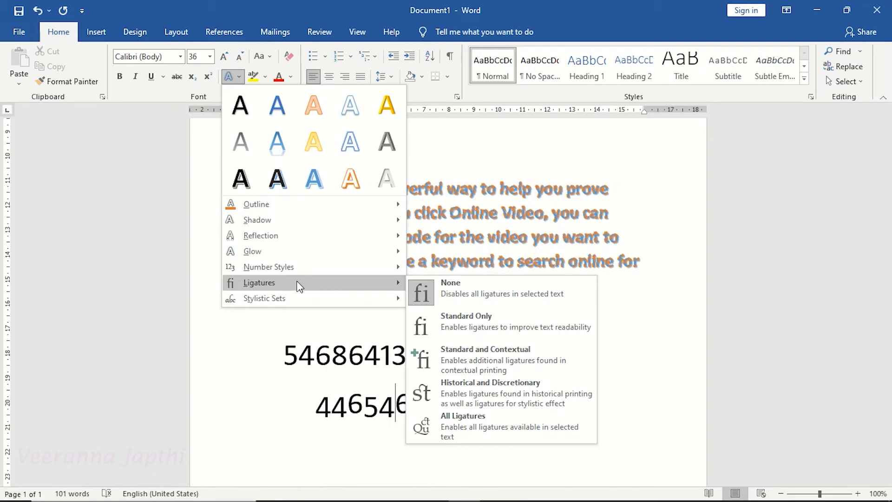
left_click(181, 56)
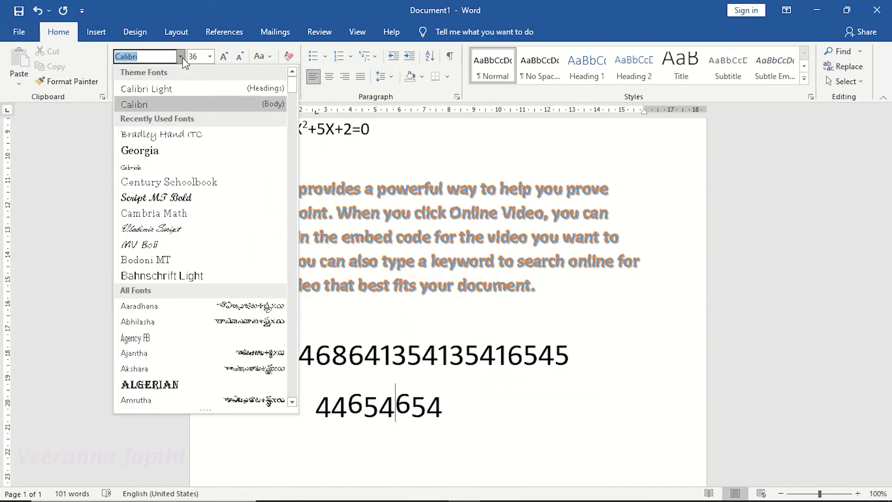
left_click(418, 455)
Place the cursor on a new line below the numbers and set the font size to 16.
left_click(310, 452)
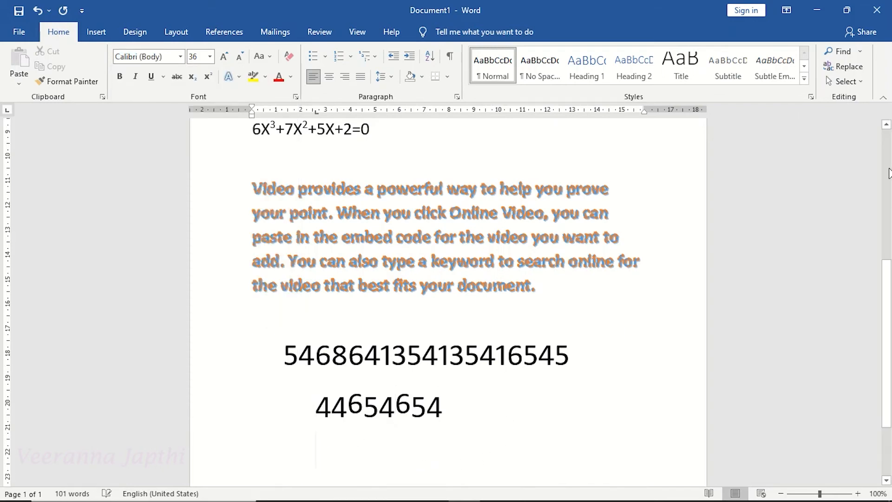
scroll(889, 354, "down", 2)
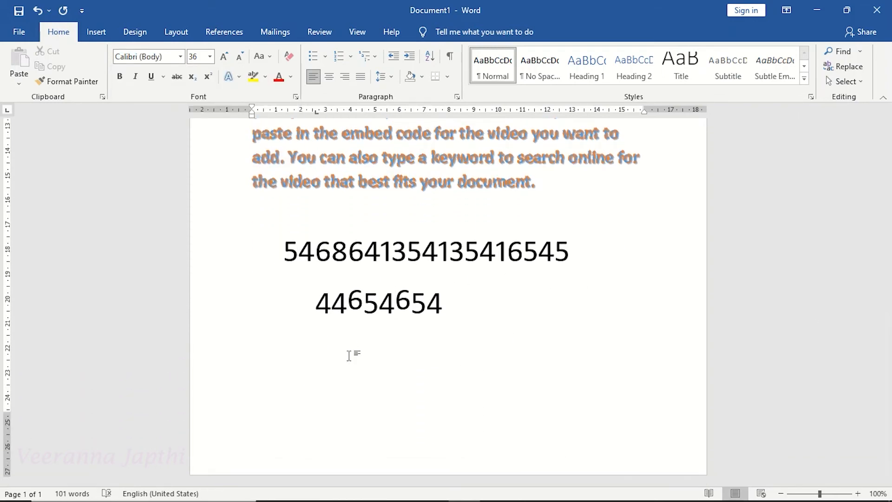
left_click(210, 57)
left_click(194, 146)
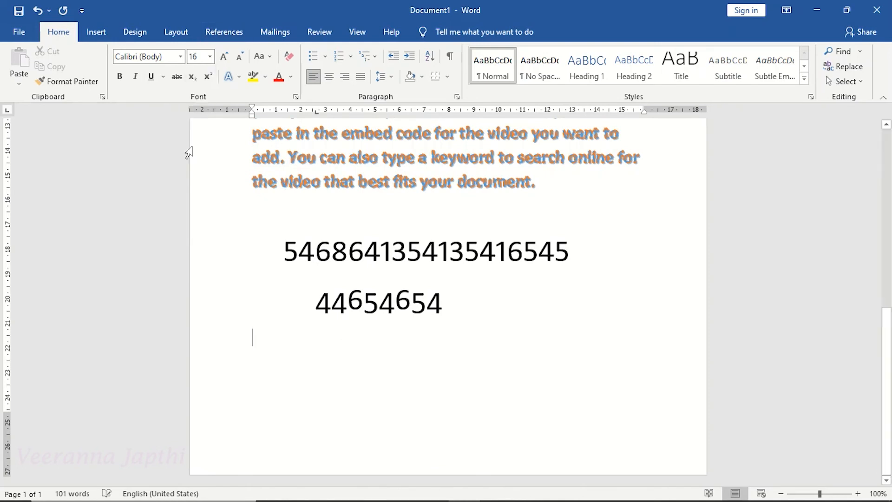
Generate a sample paragraph by entering =rand(1).
type("=ran")
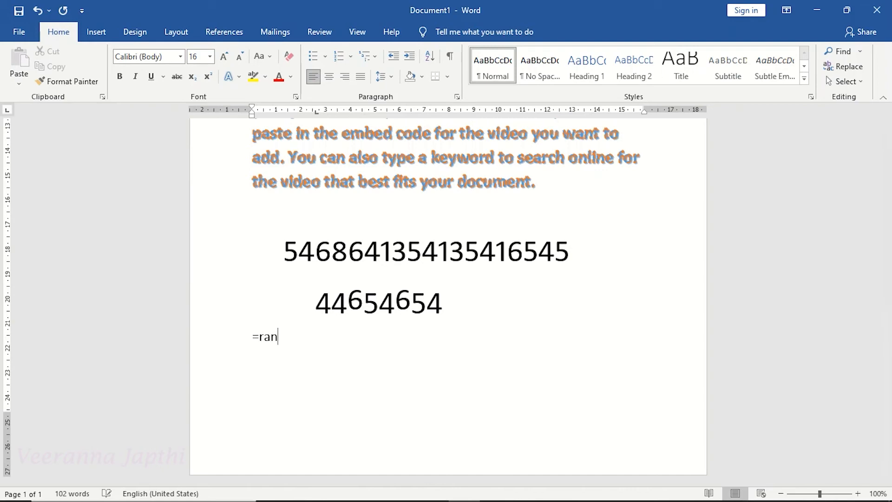
type("d(1)")
key("Return")
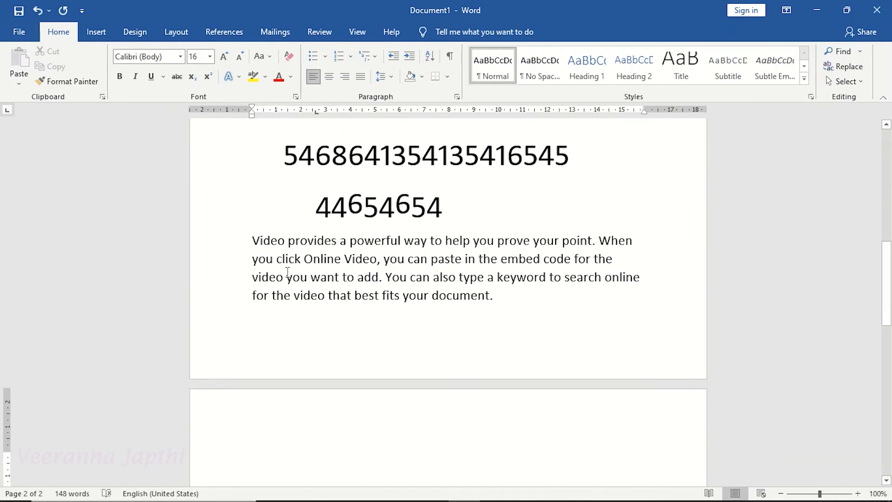
Select the new paragraph and set its font to Calibri (Body).
left_click_drag(252, 239, 495, 295)
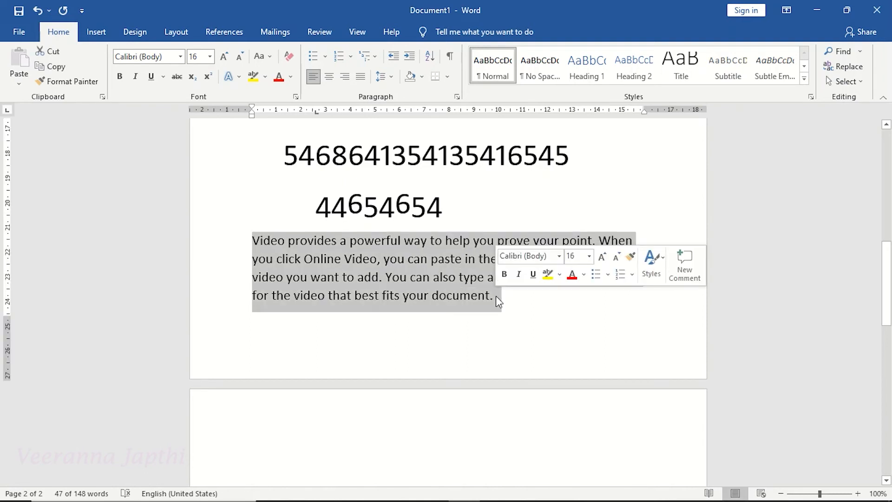
left_click(181, 56)
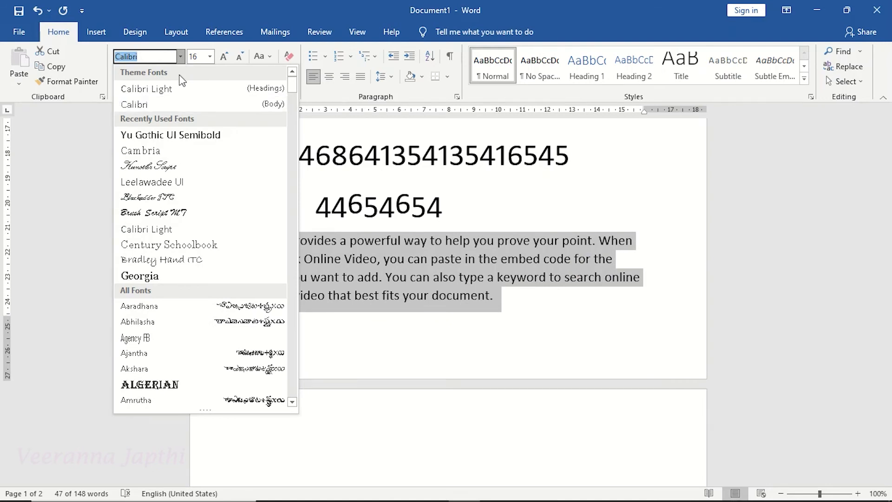
left_click(174, 103)
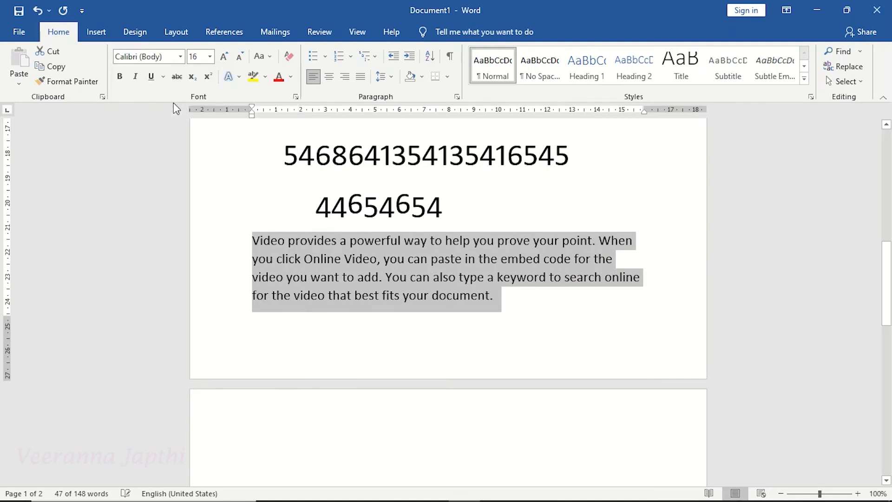
Apply the All Ligatures text effect to the selected paragraph.
left_click(240, 78)
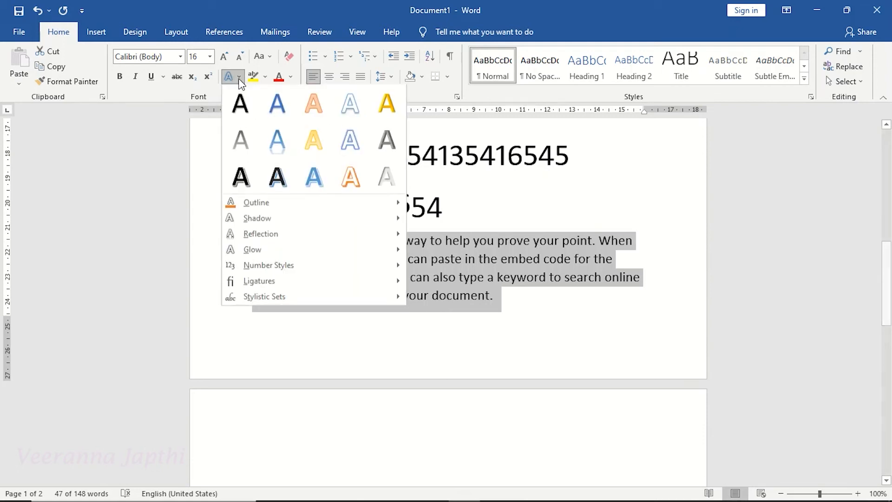
mouse_move(291, 288)
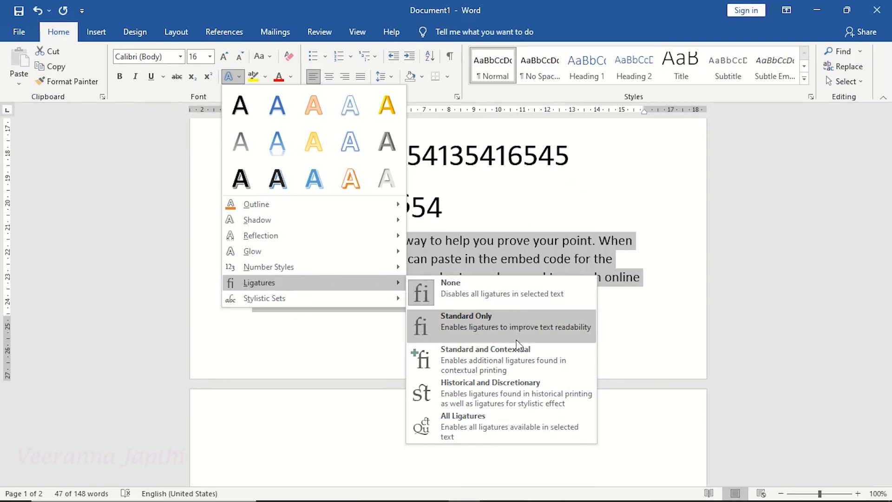
left_click(498, 417)
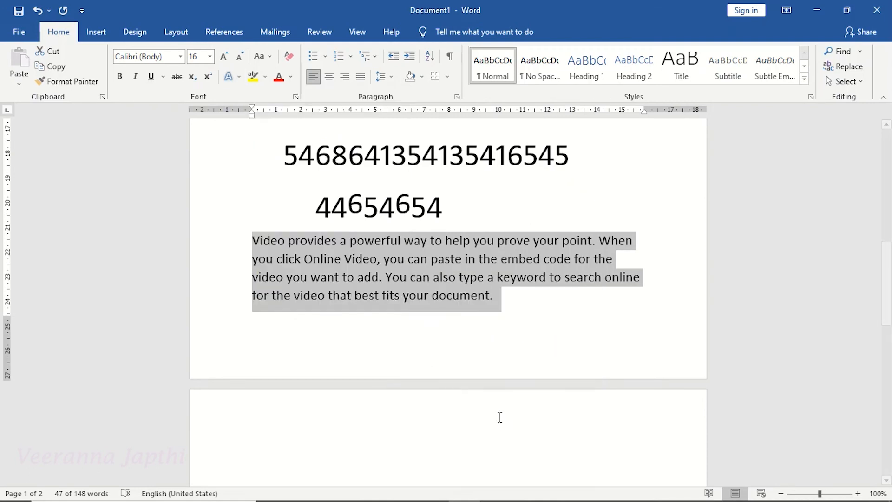
left_click(450, 275)
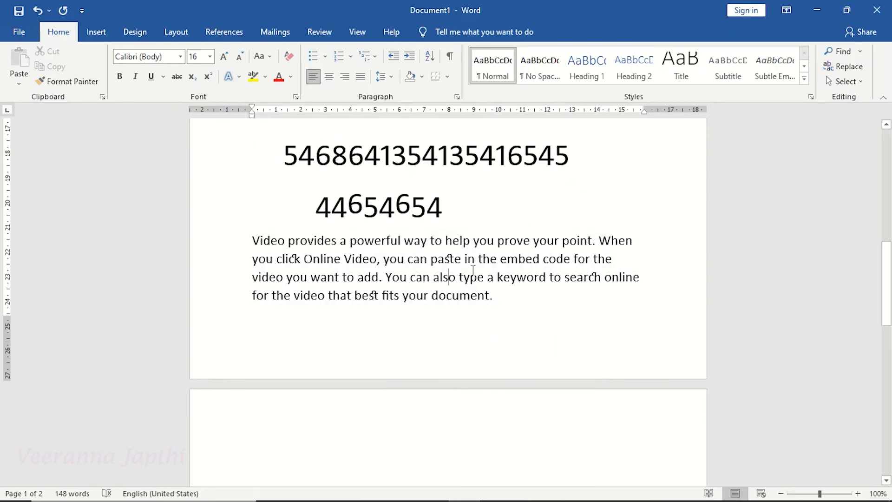
Zoom in and examine the ligatures in words such as paste, click and best.
left_click(826, 494)
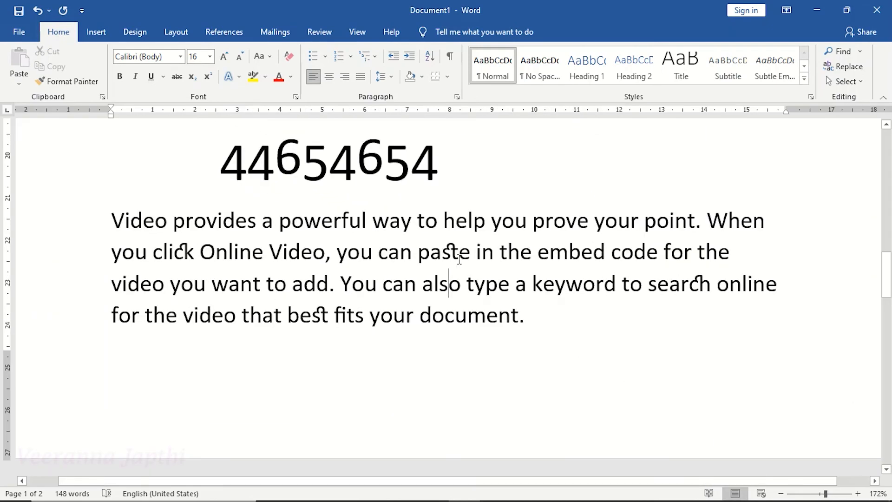
double_click(422, 252)
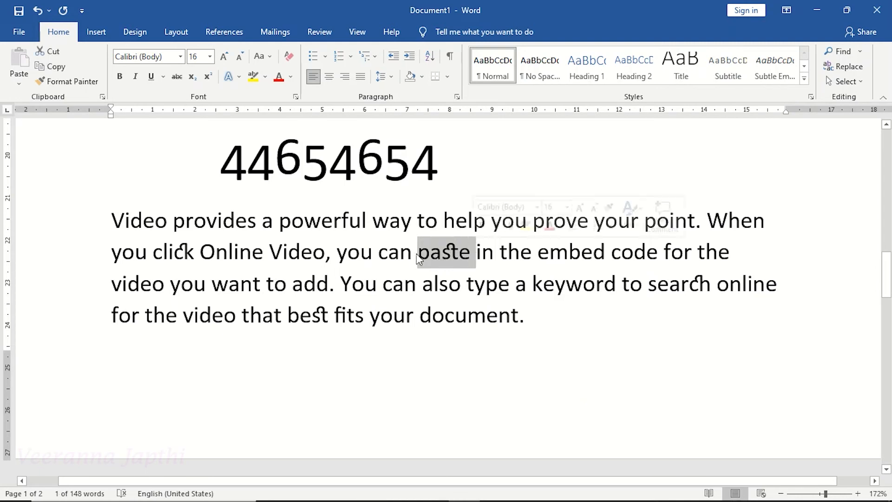
left_click_drag(152, 252, 194, 252)
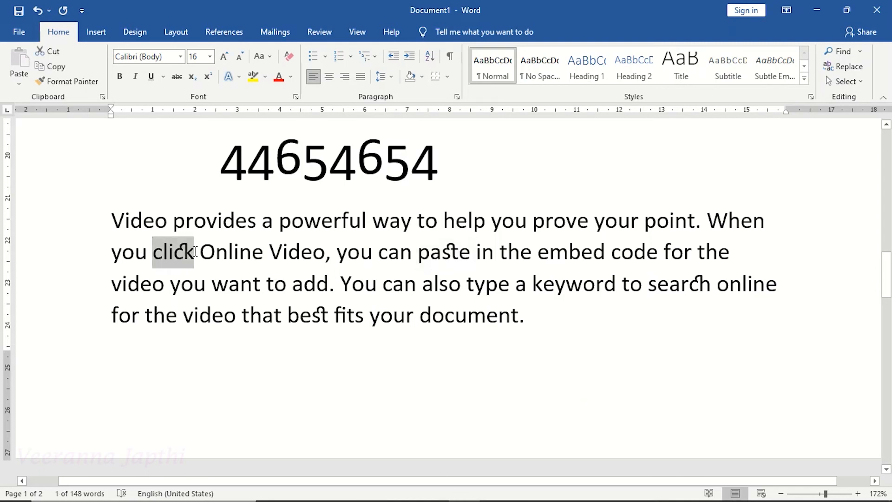
double_click(311, 316)
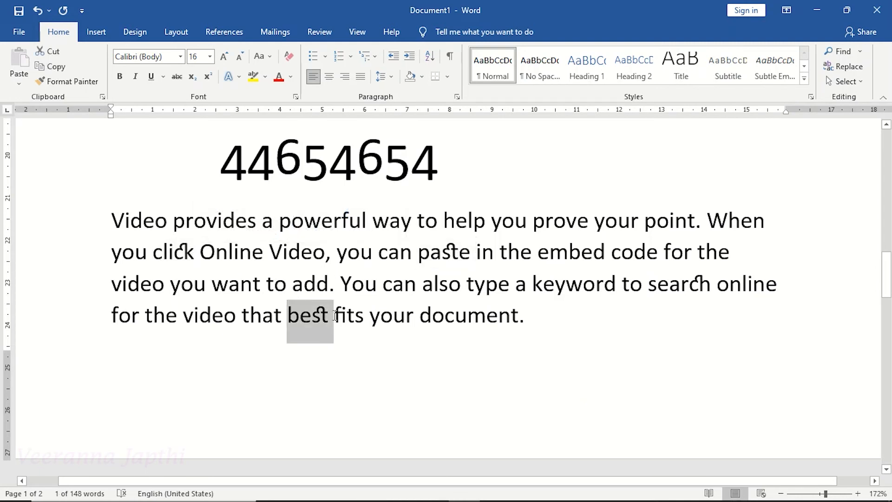
left_click(309, 285)
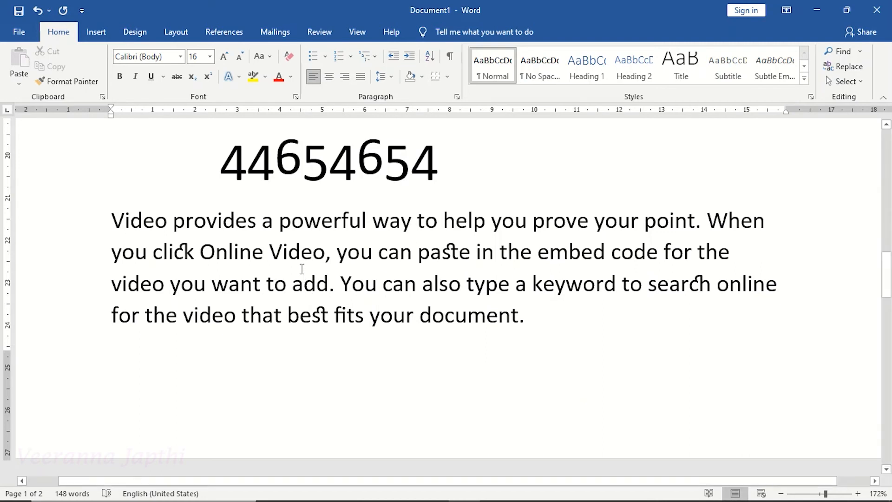
left_click(240, 79)
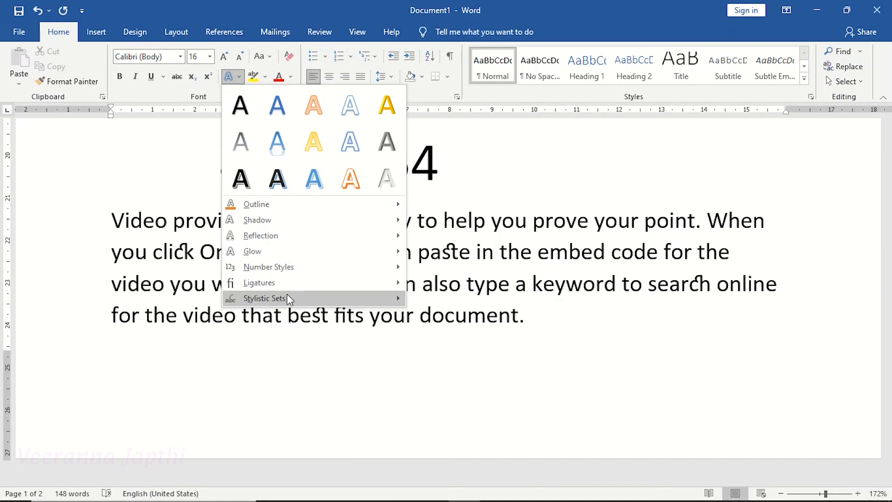
mouse_move(287, 295)
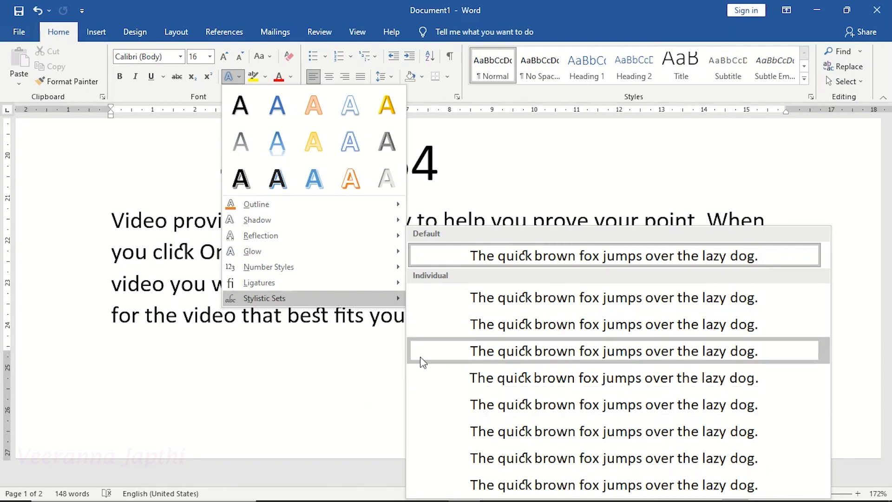
left_click(286, 367)
left_click(237, 80)
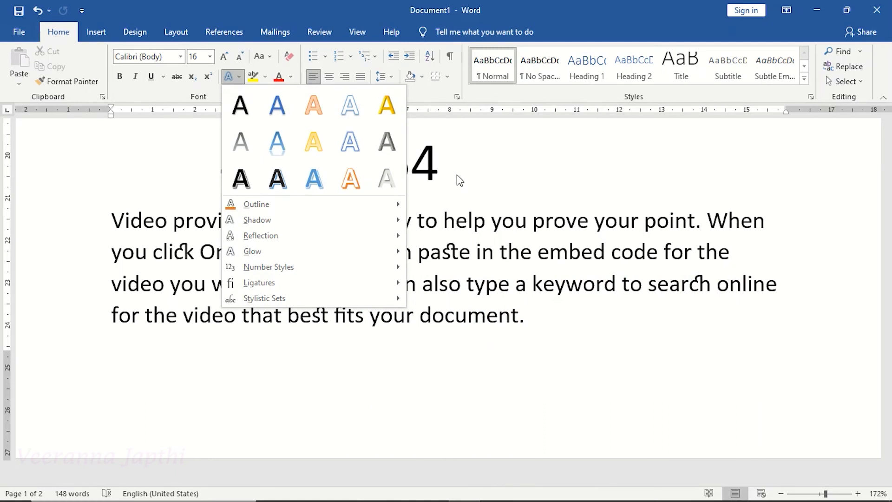
left_click(238, 77)
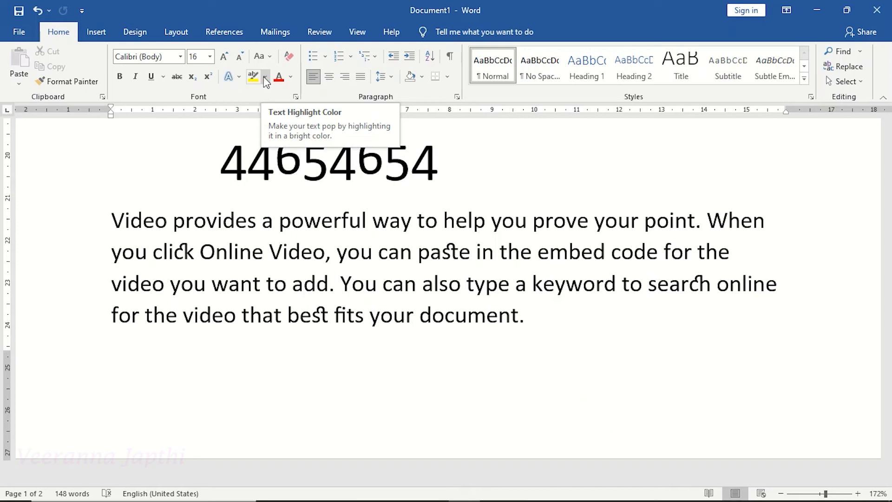
Highlight the paragraph's first sentence in bright green.
left_click(200, 246)
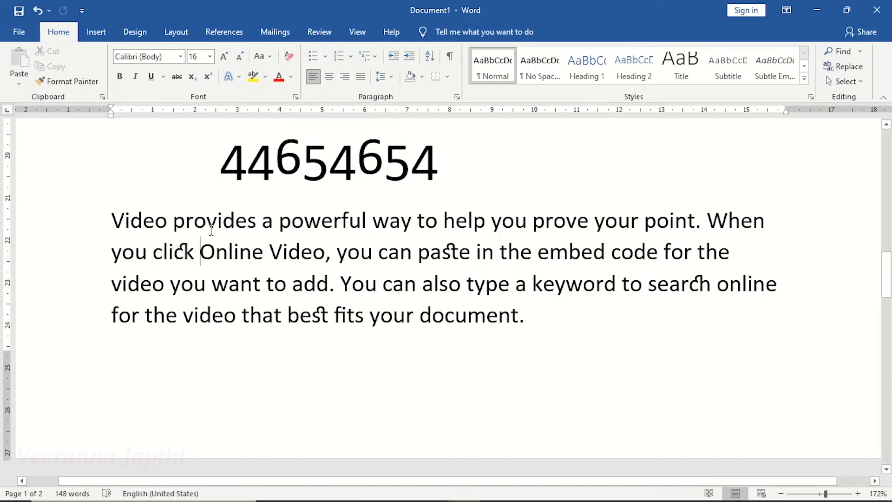
left_click(112, 219)
left_click_drag(113, 218, 705, 217)
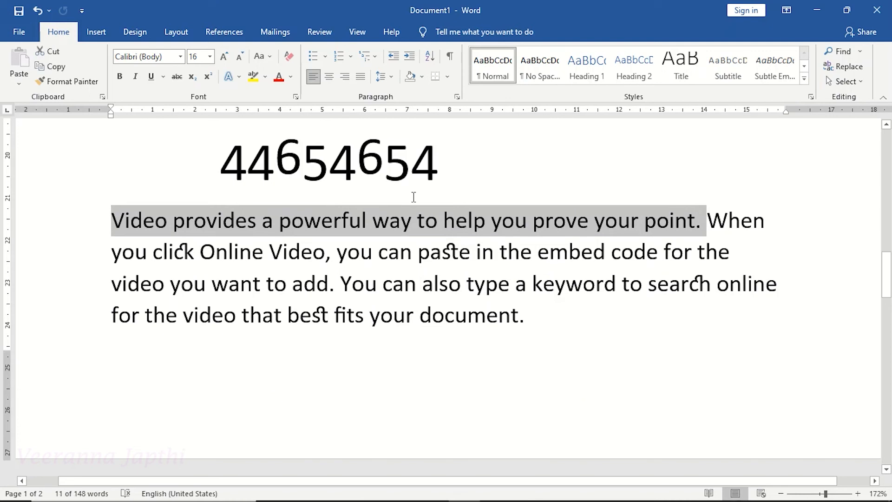
left_click(265, 77)
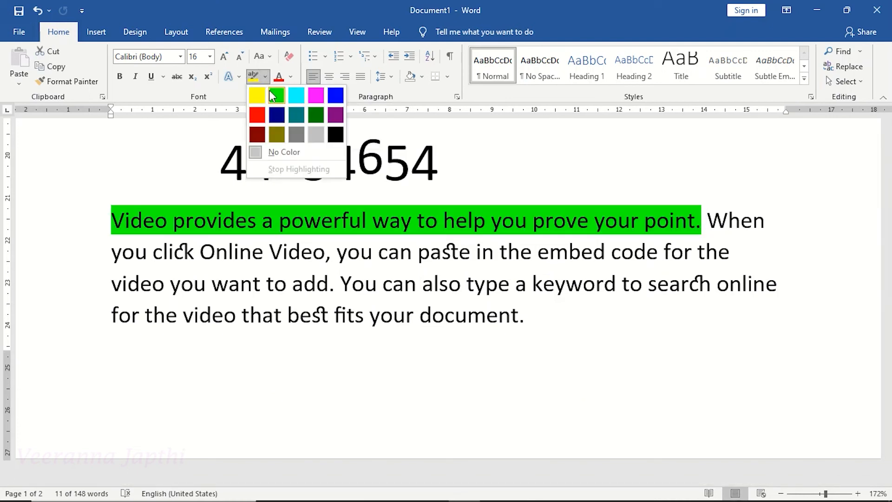
left_click(276, 95)
left_click(276, 139)
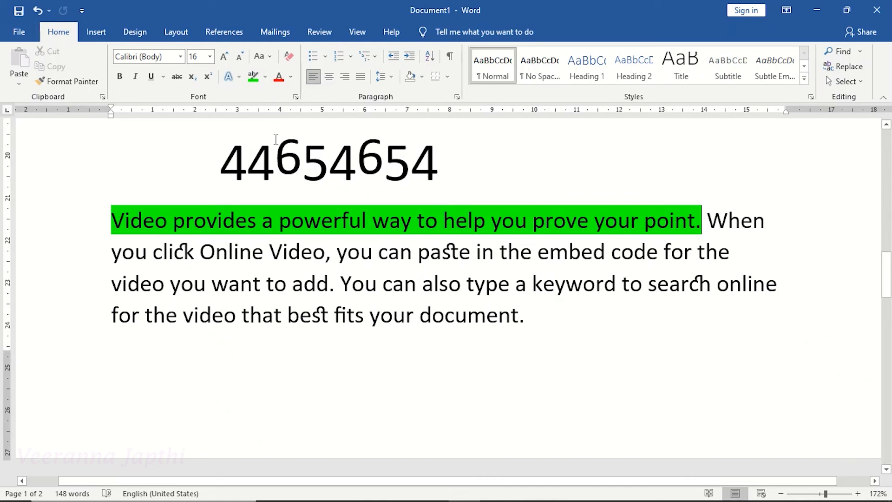
left_click(293, 227)
Remove the highlight from the paragraph's first sentence.
left_click_drag(109, 214, 704, 214)
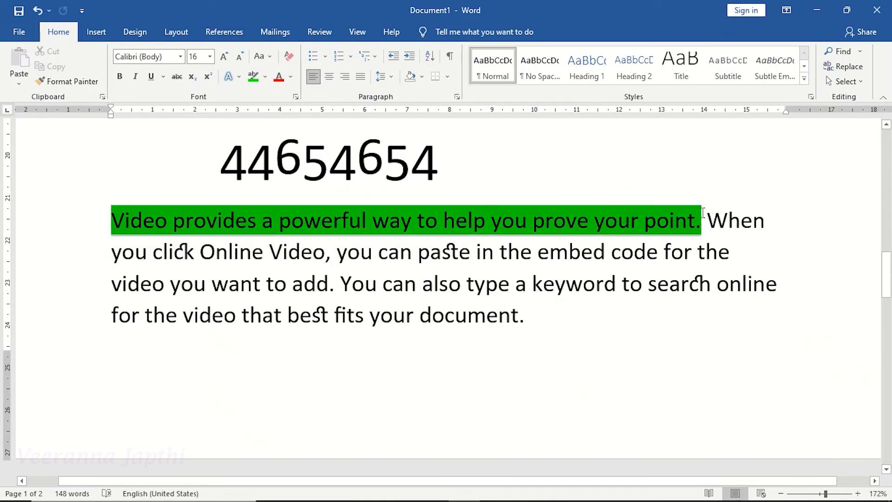
left_click(266, 77)
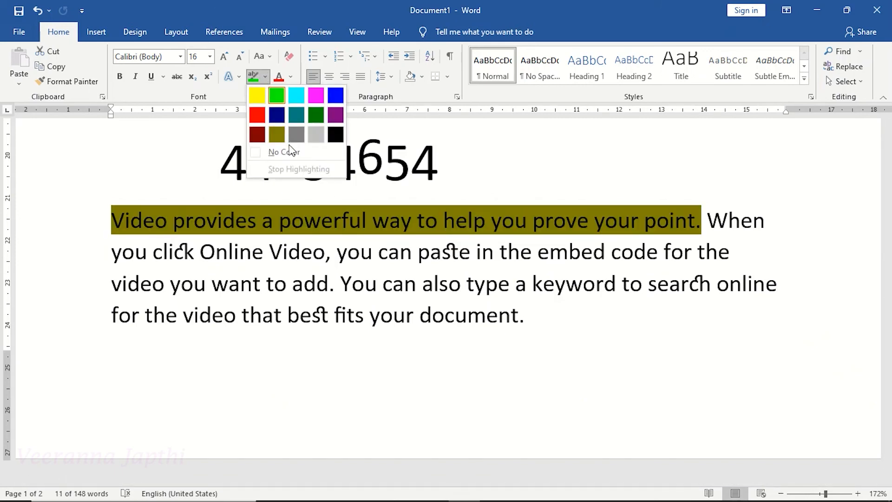
left_click(299, 154)
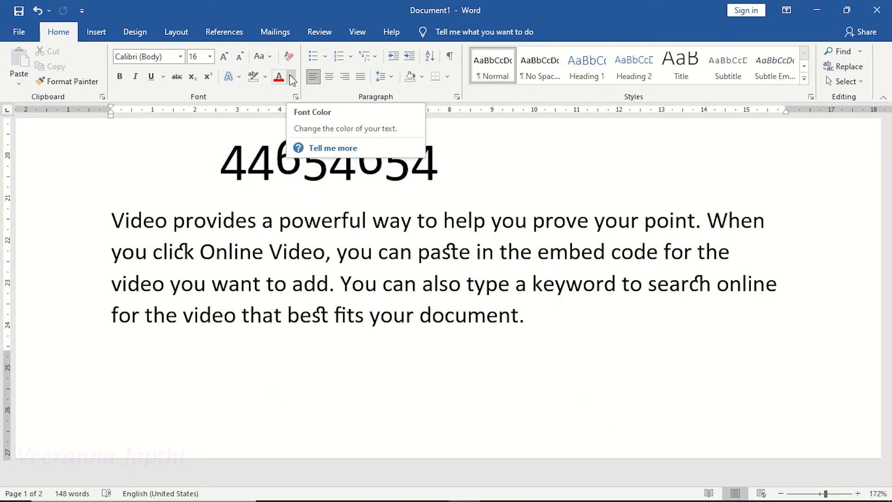
Set the whole paragraph's font color to a dark green theme shade.
left_click(240, 251)
left_click_drag(112, 218, 538, 320)
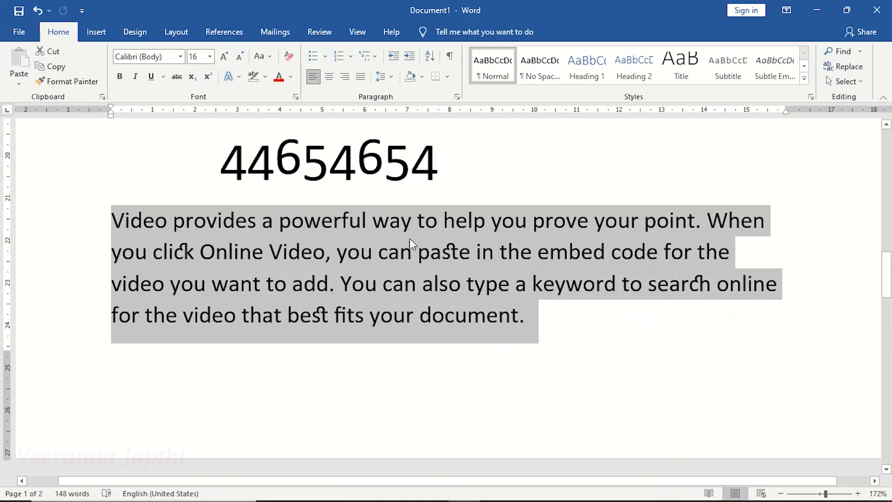
left_click(291, 77)
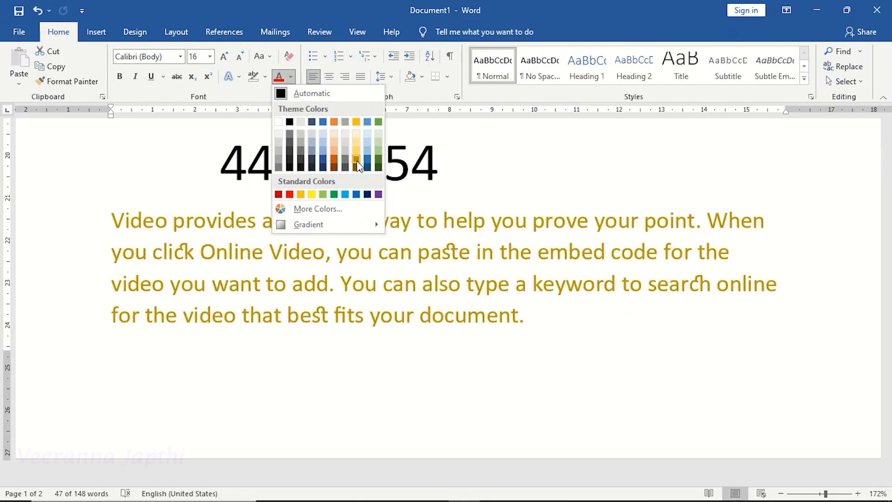
left_click(379, 168)
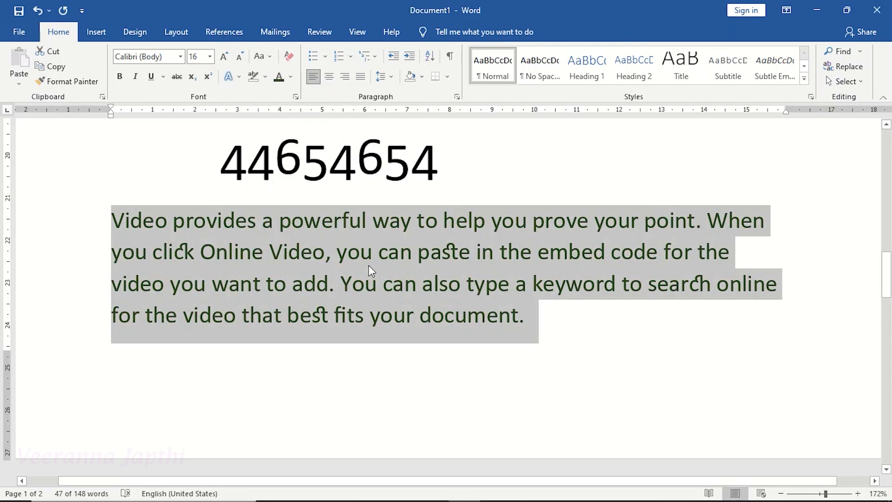
left_click(370, 270)
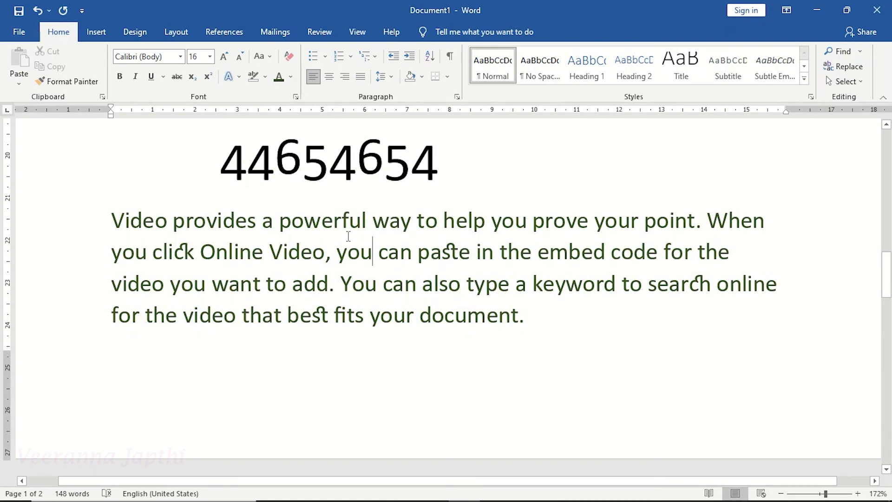
left_click(291, 76)
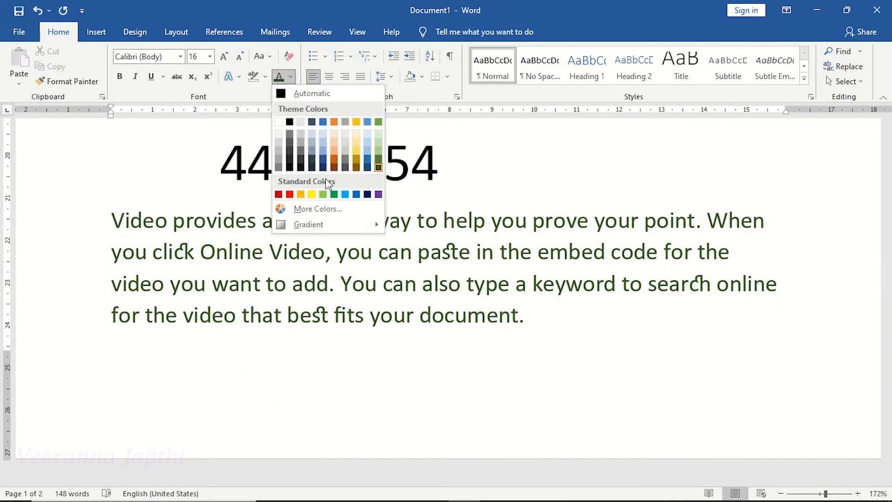
left_click(351, 215)
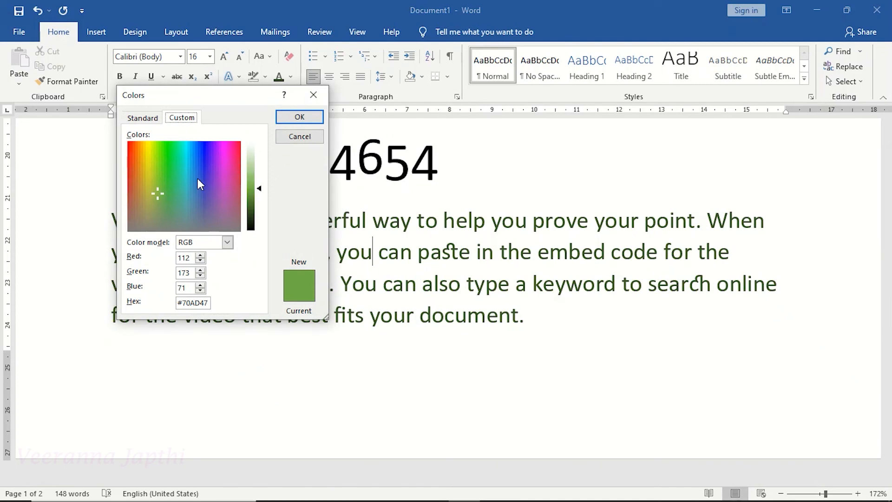
left_click(315, 94)
left_click(291, 76)
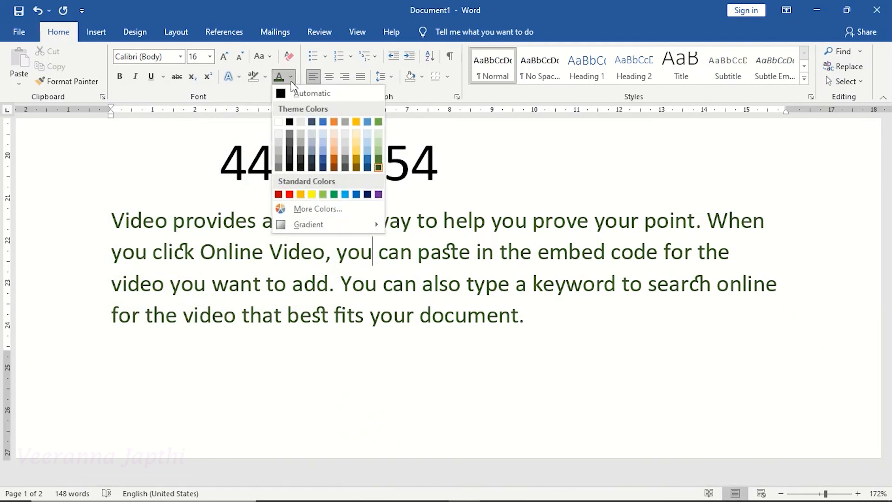
mouse_move(331, 227)
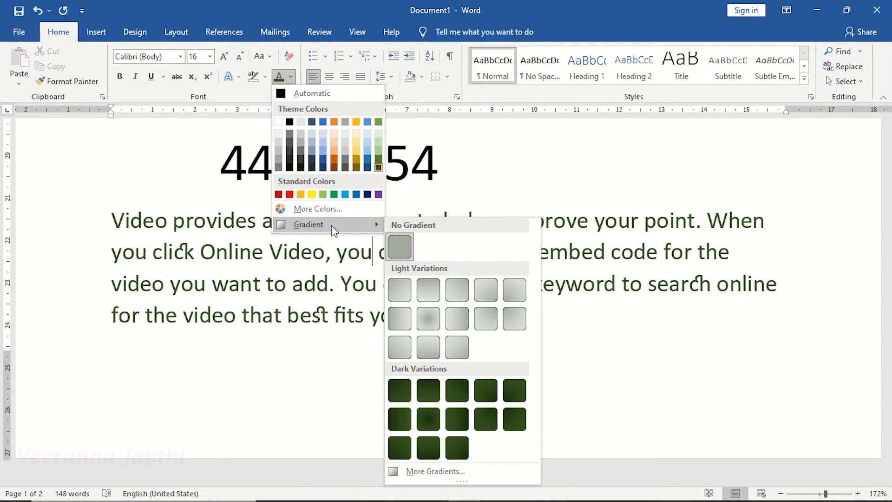
left_click(235, 269)
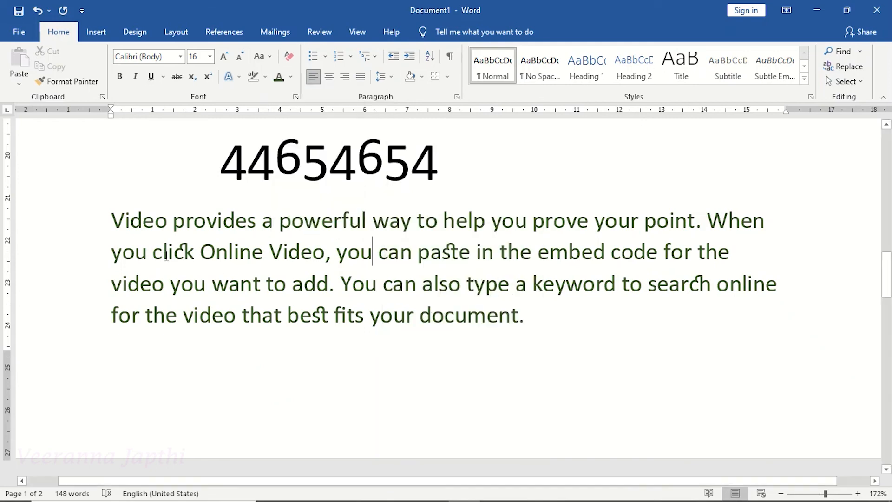
Color the paragraph's last line orange and apply a dark gradient variation to its font color.
left_click_drag(114, 324, 534, 350)
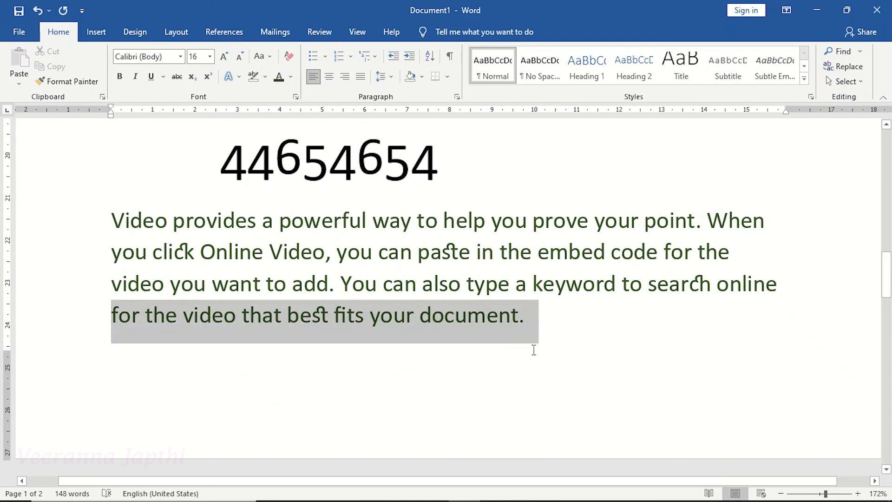
left_click(292, 77)
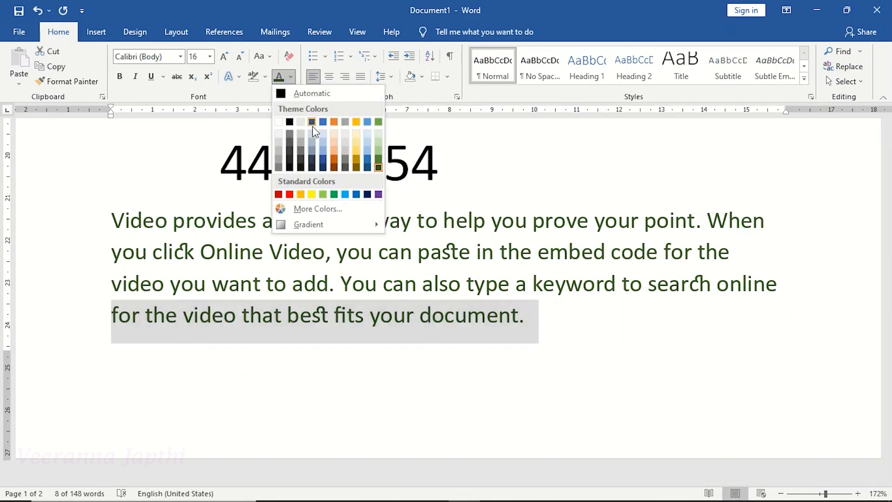
left_click(334, 122)
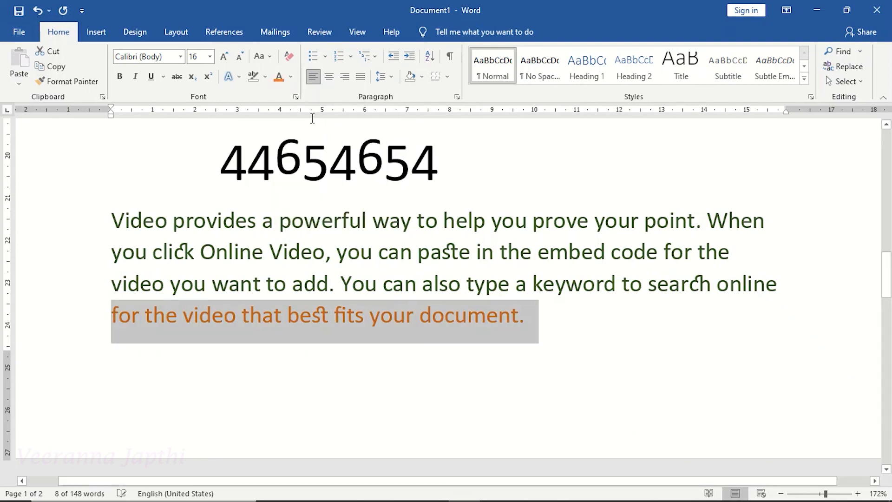
left_click(292, 73)
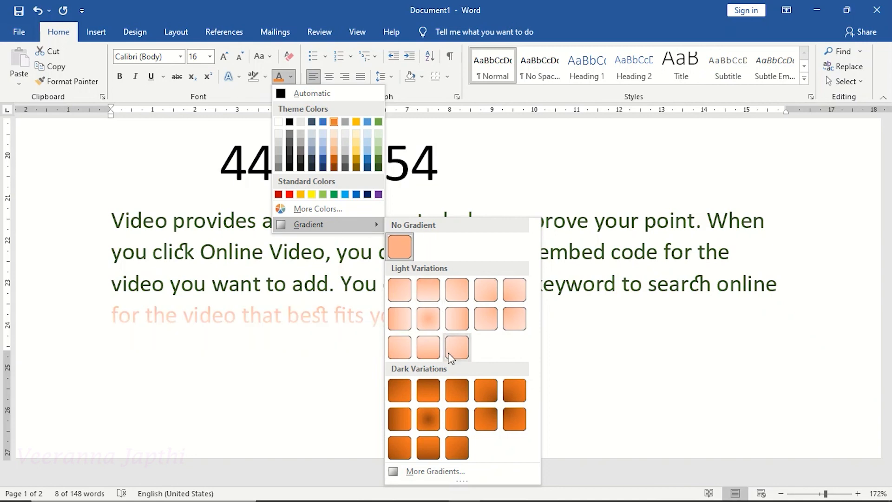
left_click(459, 408)
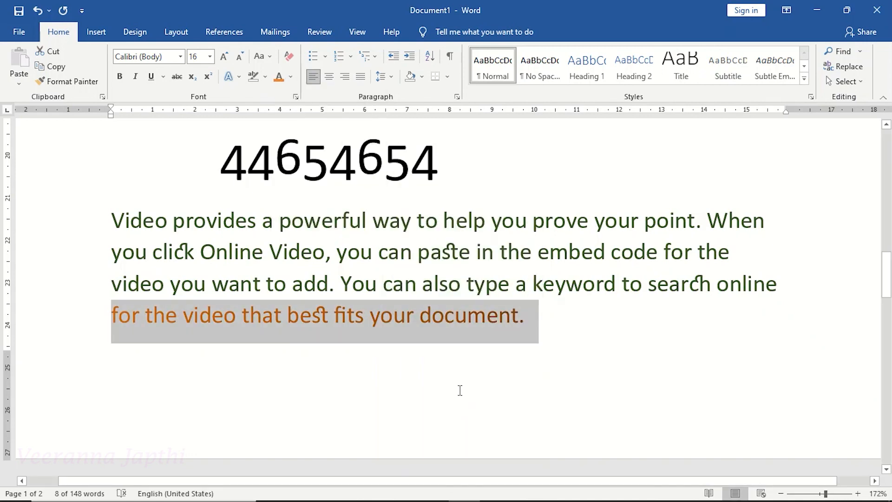
left_click(460, 390)
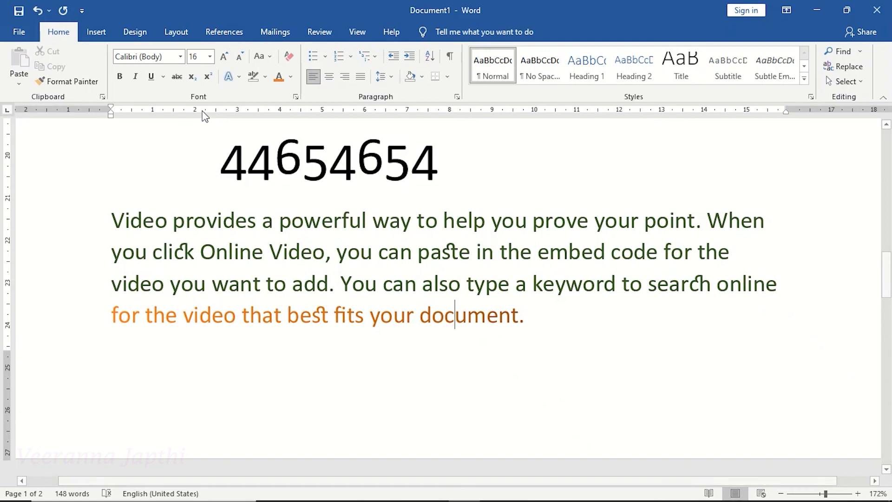
Open the Font dialog to review its settings and close it without changes.
left_click(295, 97)
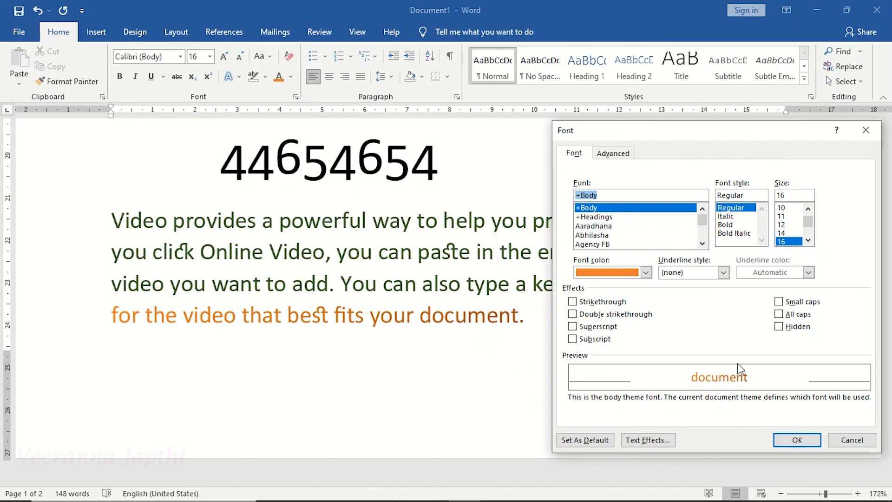
left_click(851, 441)
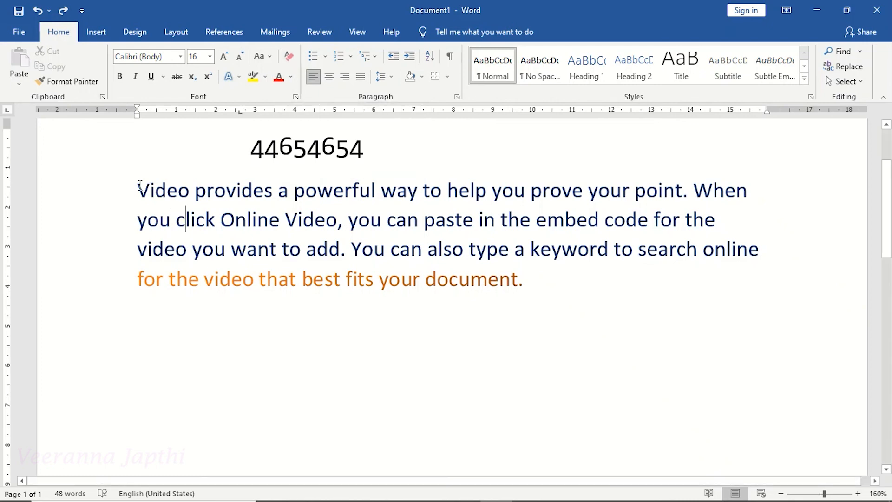
Set the paragraph's first three lines to Lucida Calligraphy at size 20.
left_click_drag(140, 186, 765, 257)
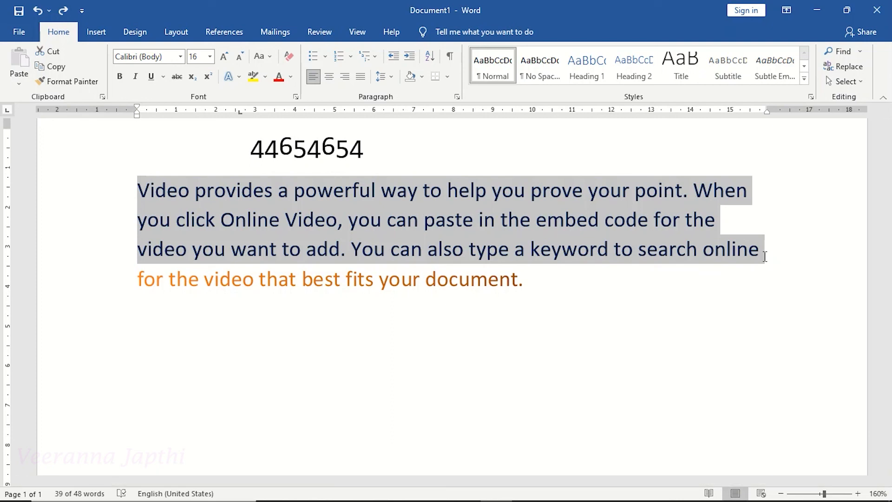
left_click(181, 56)
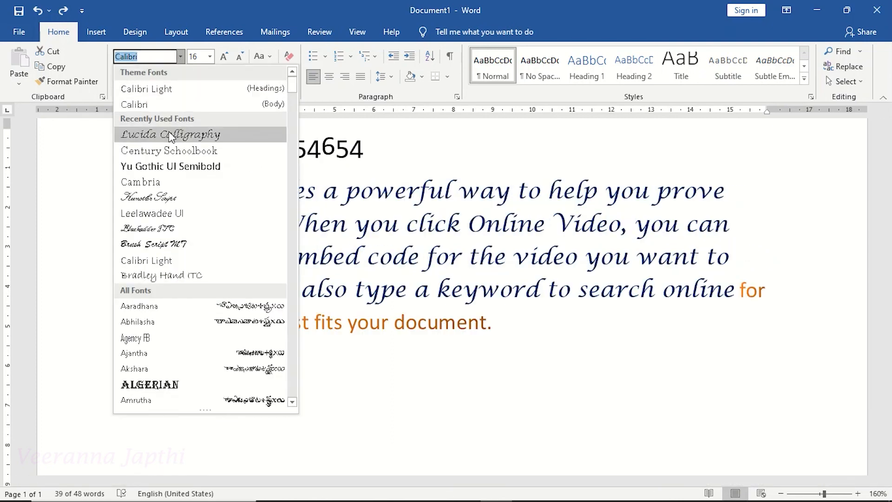
left_click(168, 134)
left_click(210, 57)
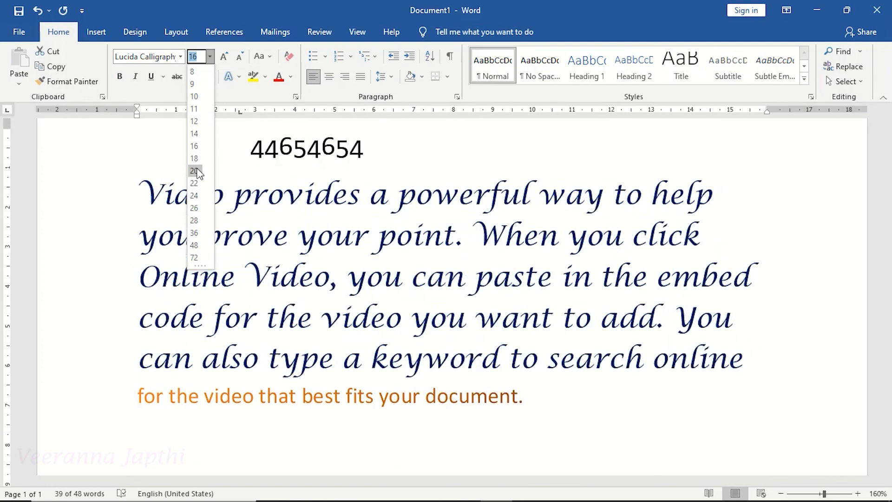
left_click(198, 172)
Apply red font color to the selected three lines.
left_click(280, 79)
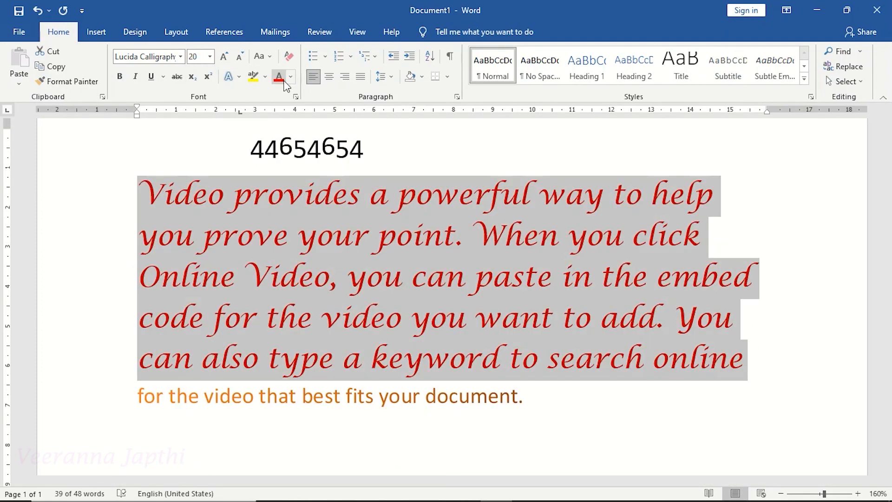
left_click(285, 209)
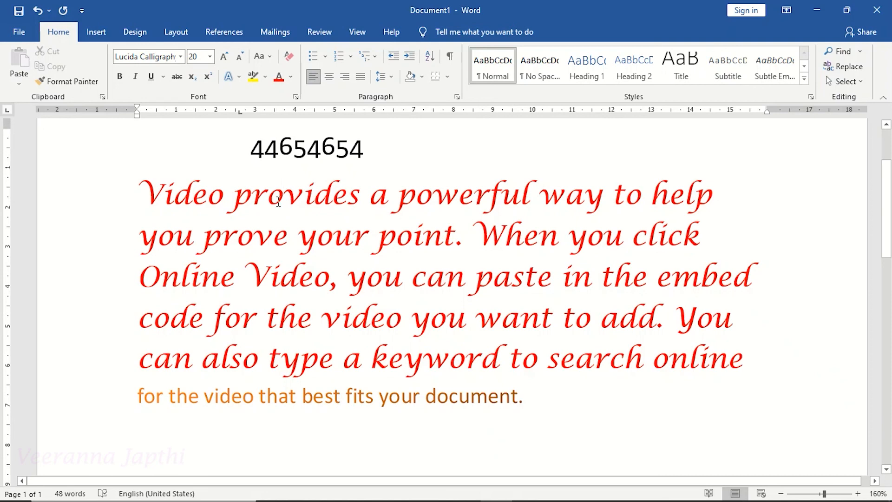
Clear all formatting from the paragraph's first three lines.
left_click_drag(149, 190, 741, 353)
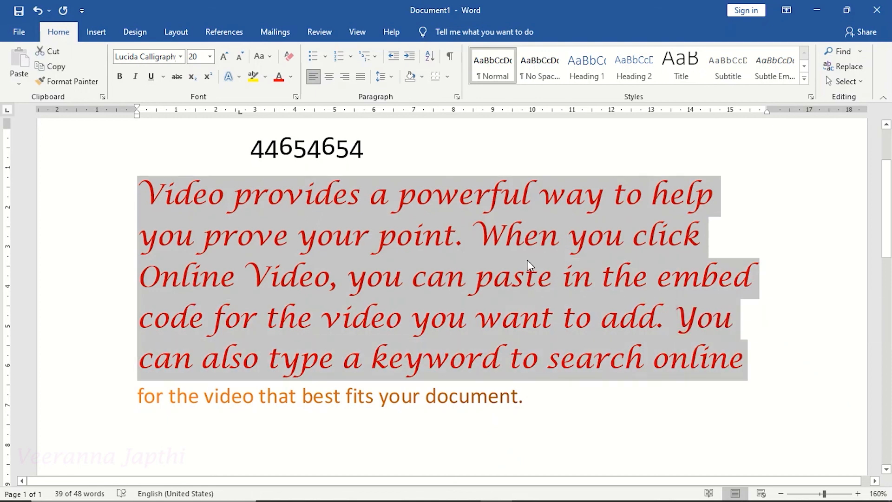
left_click(289, 57)
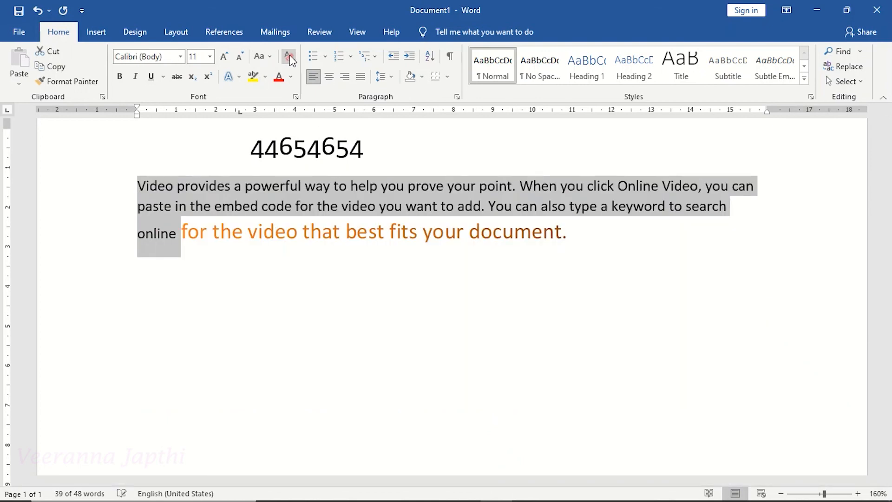
left_click(342, 197)
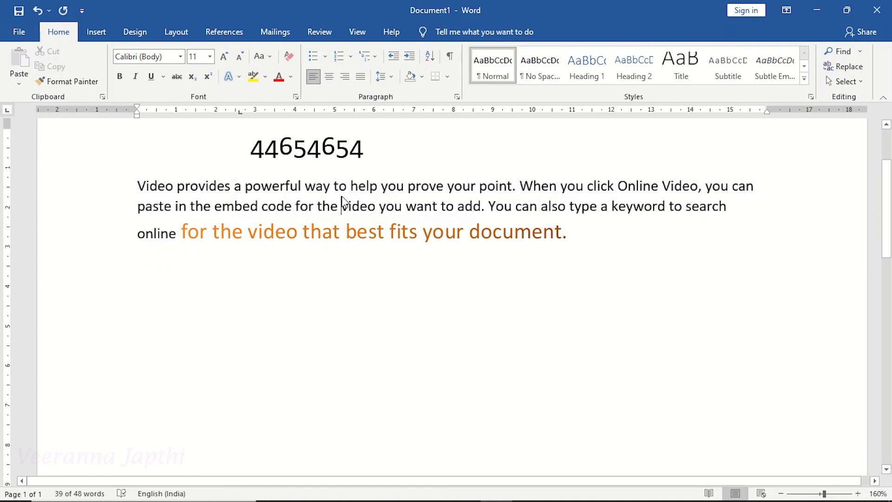